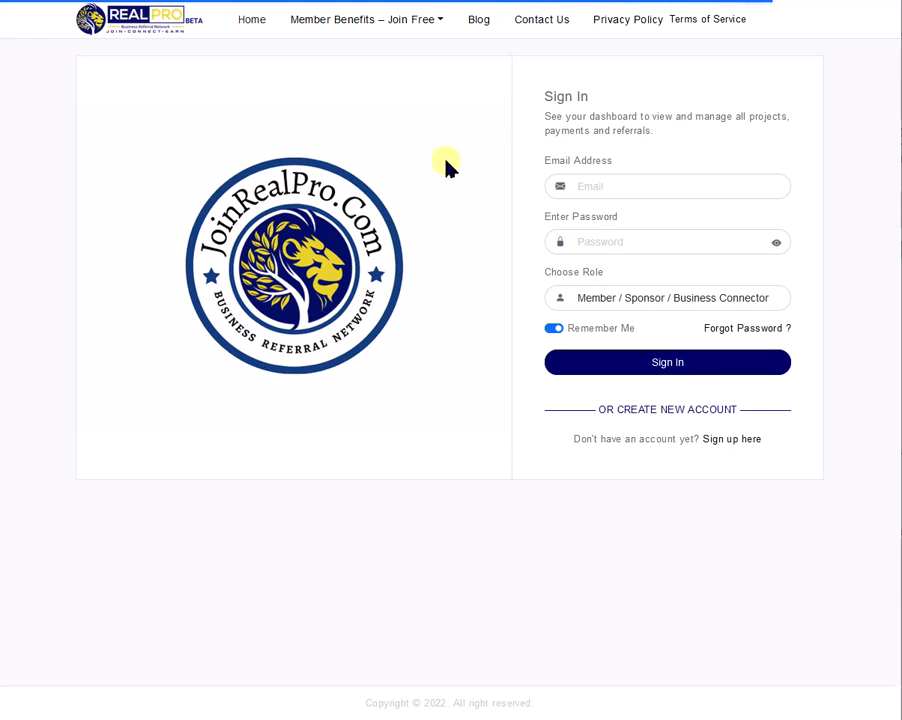
# Sign in with the saved vendor account's e-mail and password, choosing the Network Service Provider role.
pyautogui.click(609, 190)
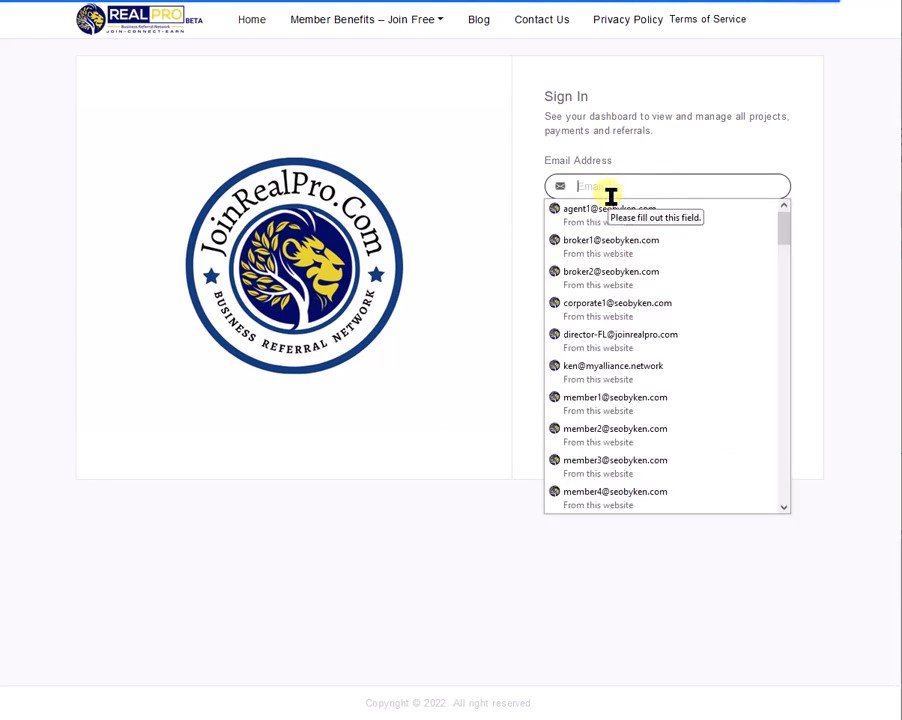
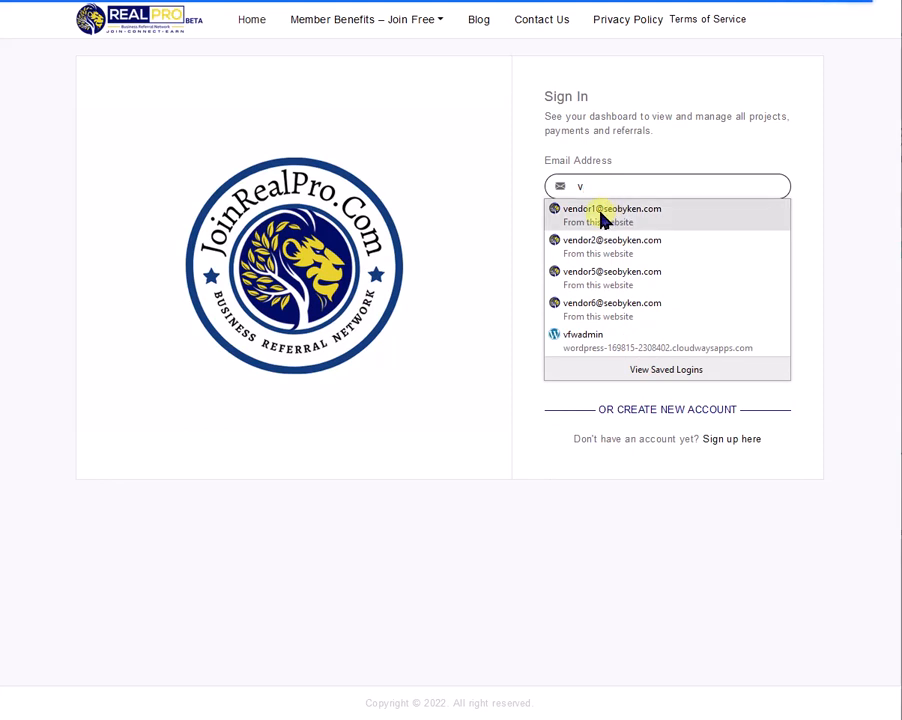
pyautogui.click(603, 219)
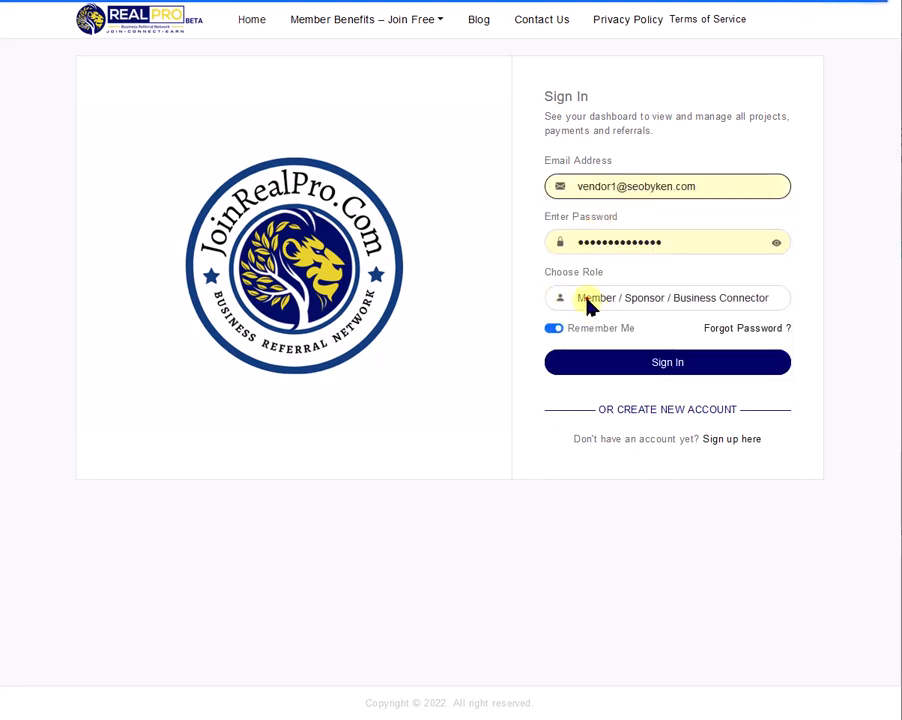
pyautogui.click(592, 300)
pyautogui.click(591, 324)
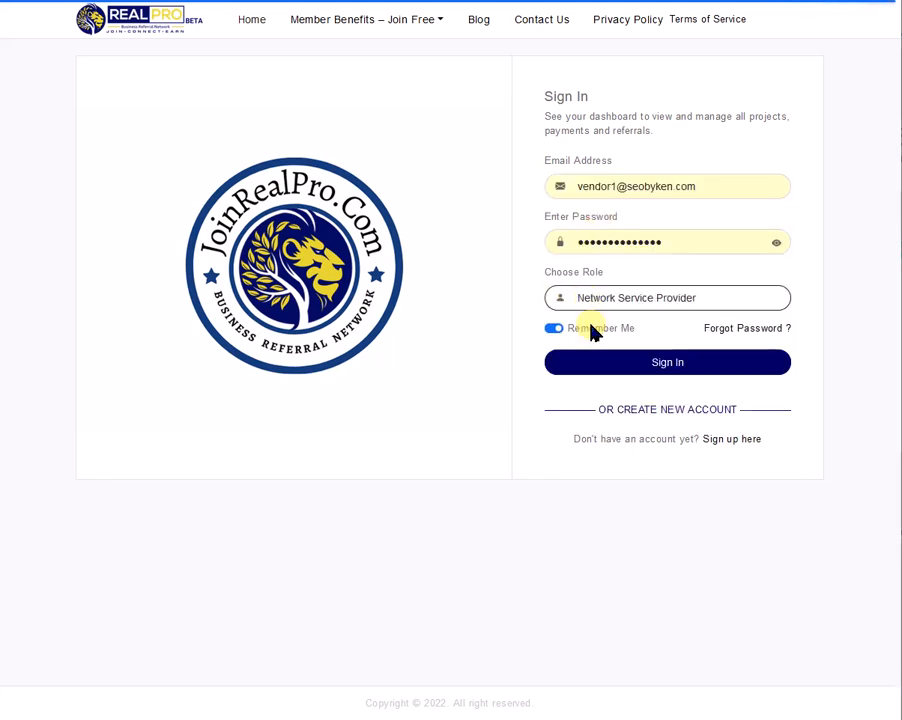
pyautogui.click(662, 366)
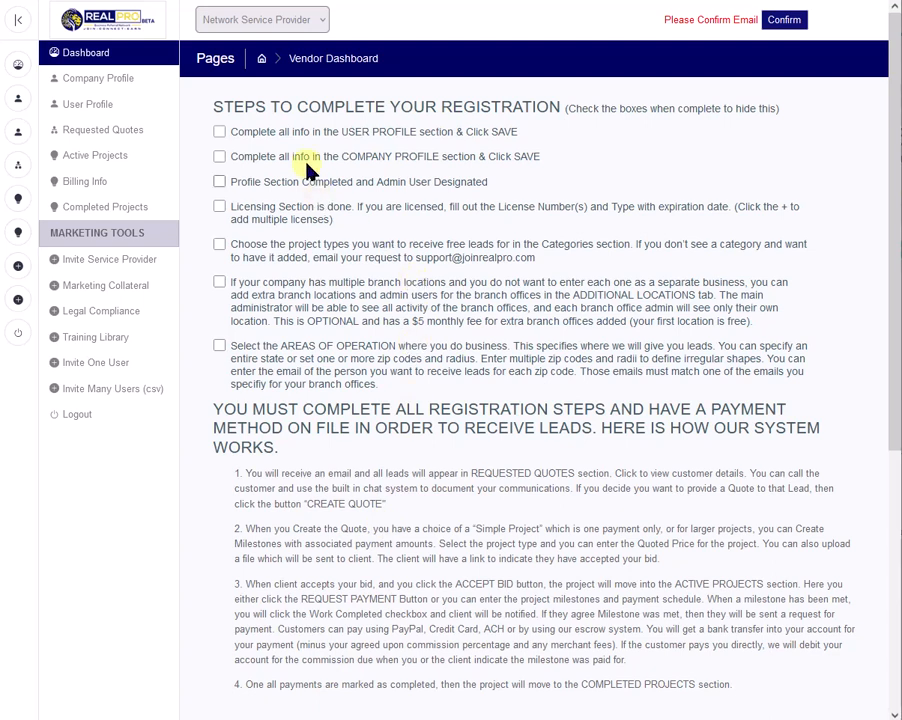
# Review the User Profile page and mark its item as complete in the dashboard's registration checklist.
pyautogui.click(87, 106)
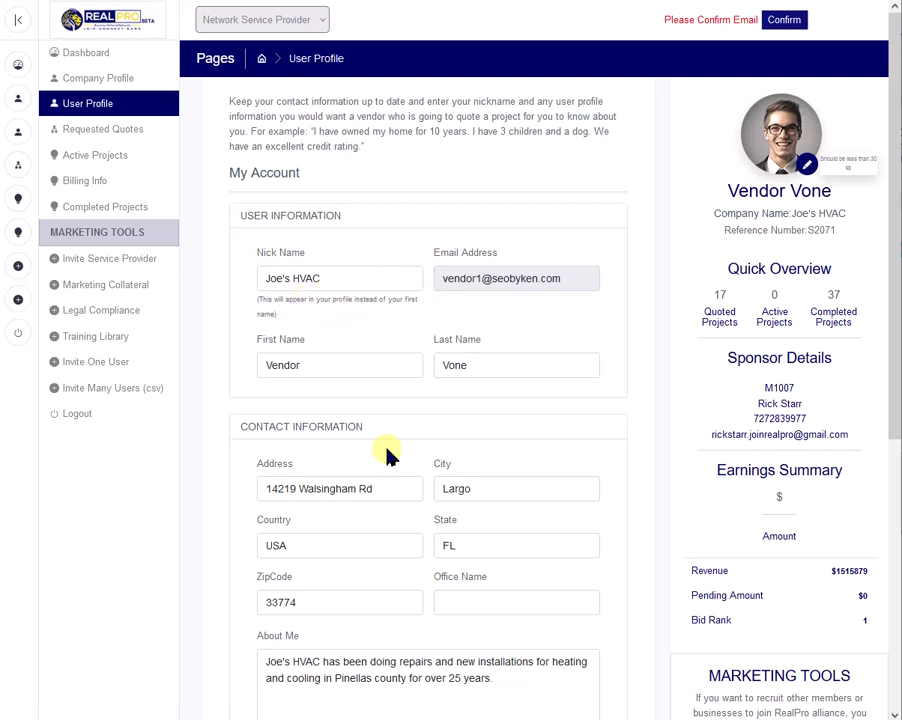
pyautogui.scroll(-3, 421, 562)
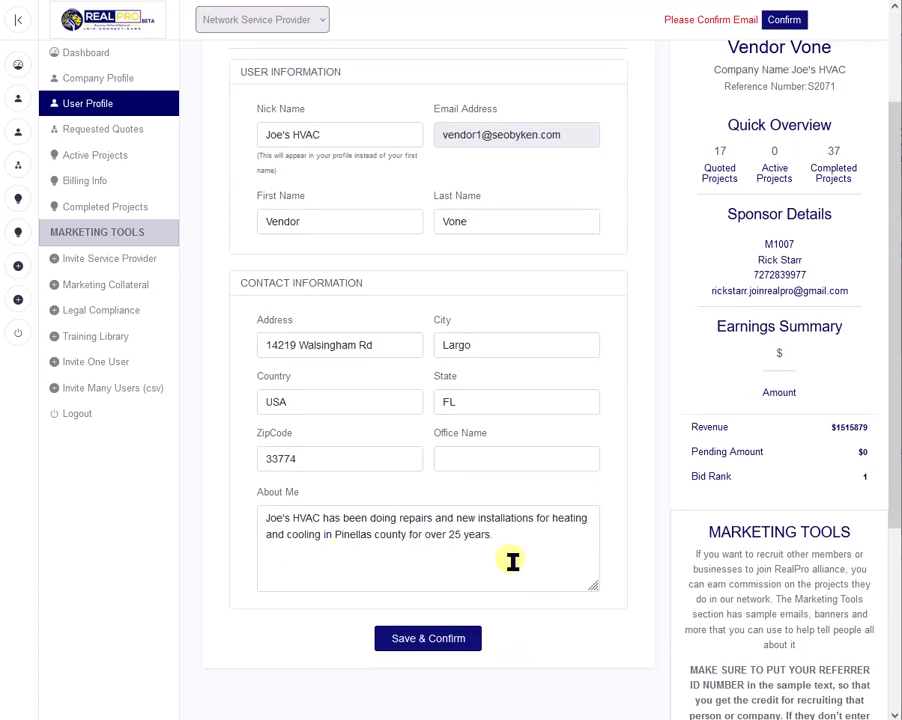
pyautogui.scroll(3, 499, 539)
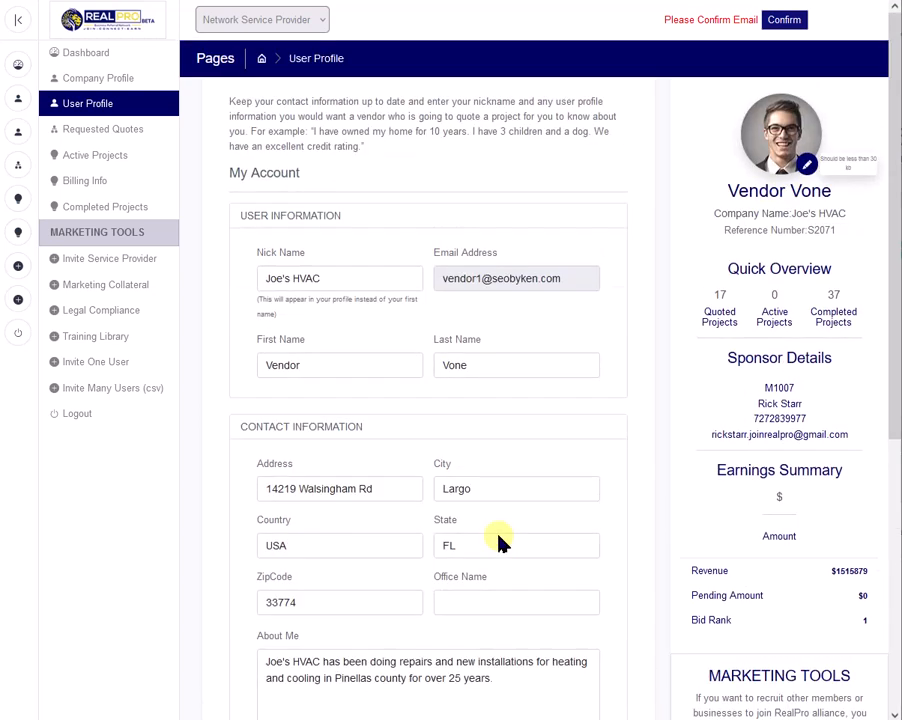
pyautogui.click(81, 56)
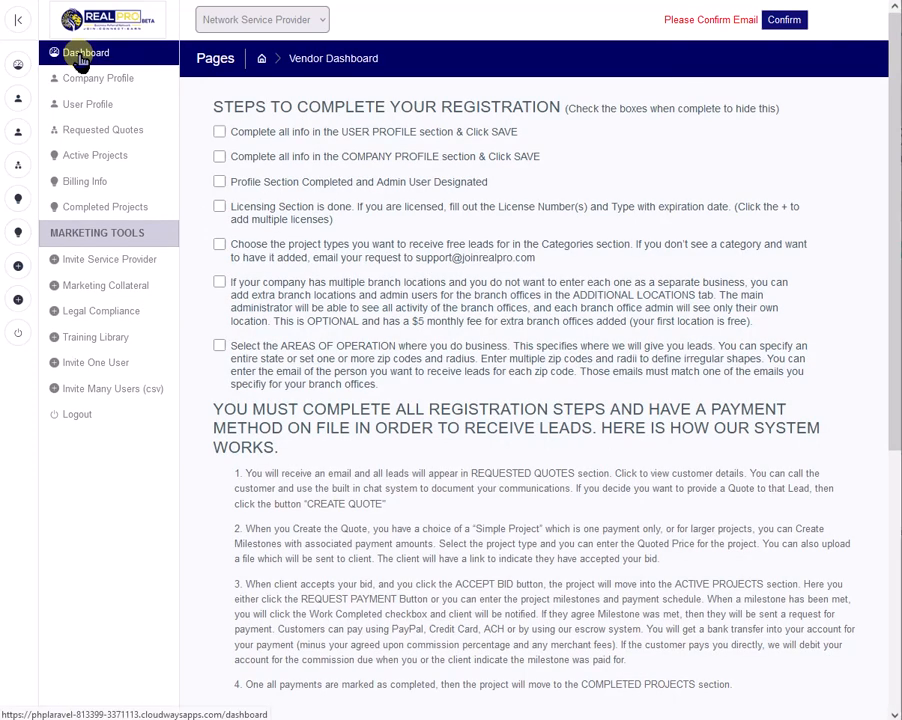
pyautogui.click(220, 132)
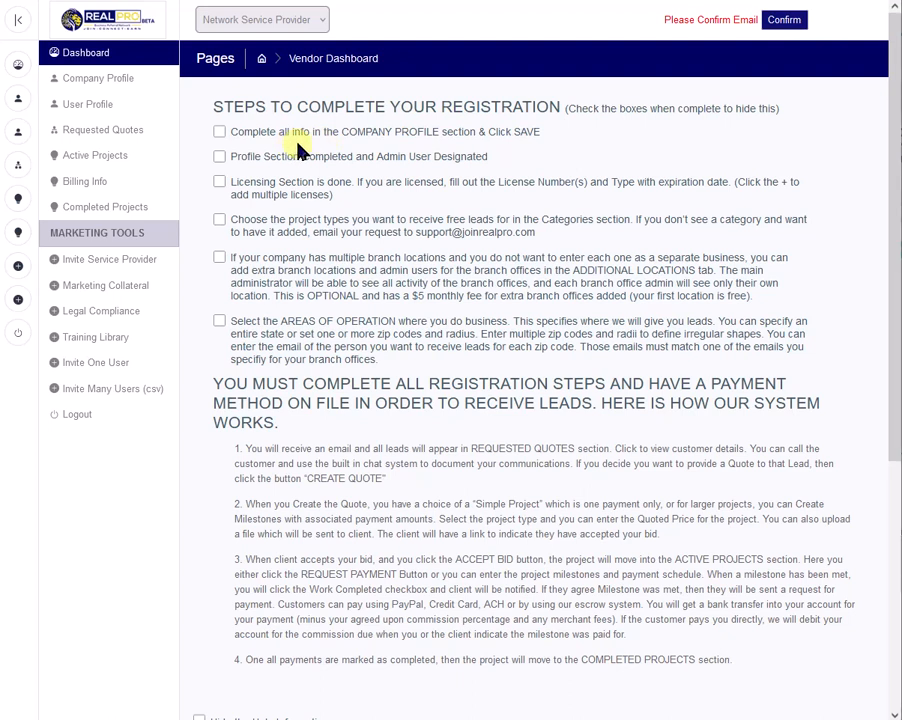
# Set the company profile's industry type to Service Provider in Regulated Industries, save it, and open the licensing information.
pyautogui.click(86, 79)
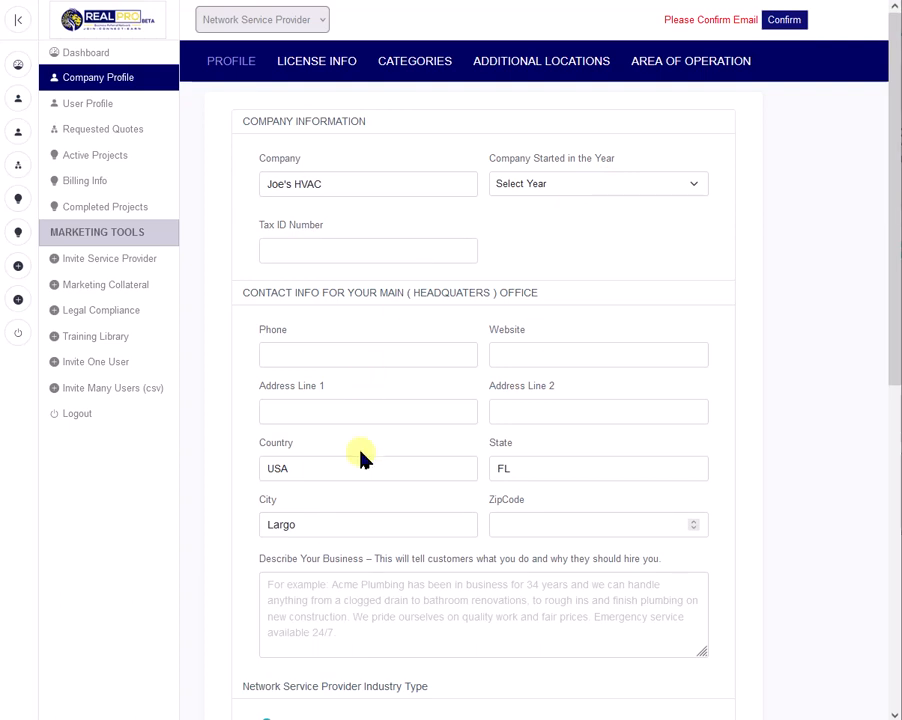
pyautogui.scroll(-4, 362, 456)
pyautogui.scroll(2, 361, 445)
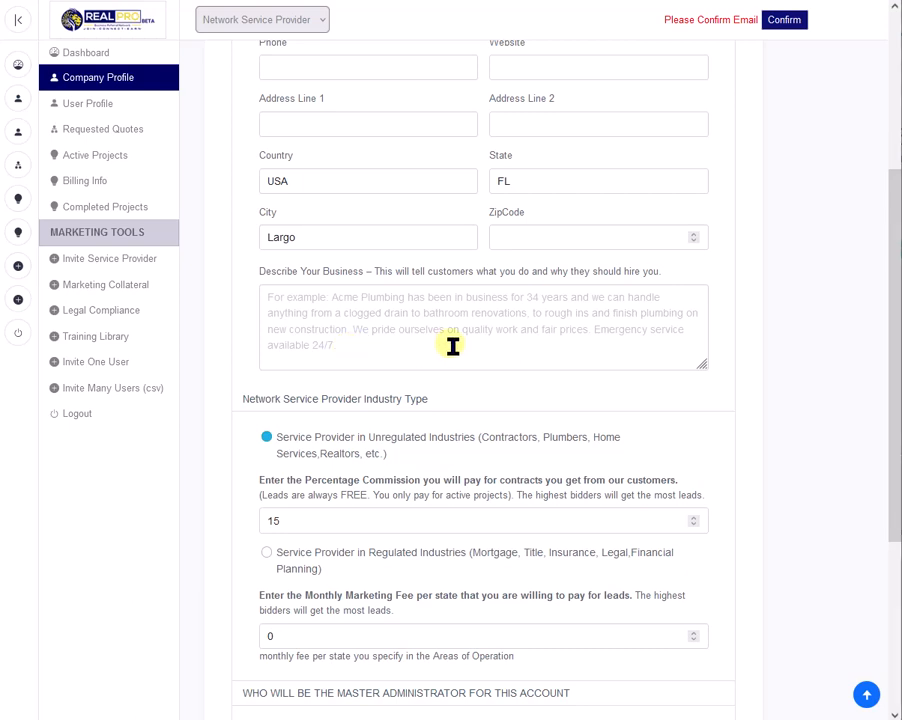
pyautogui.scroll(-2, 452, 345)
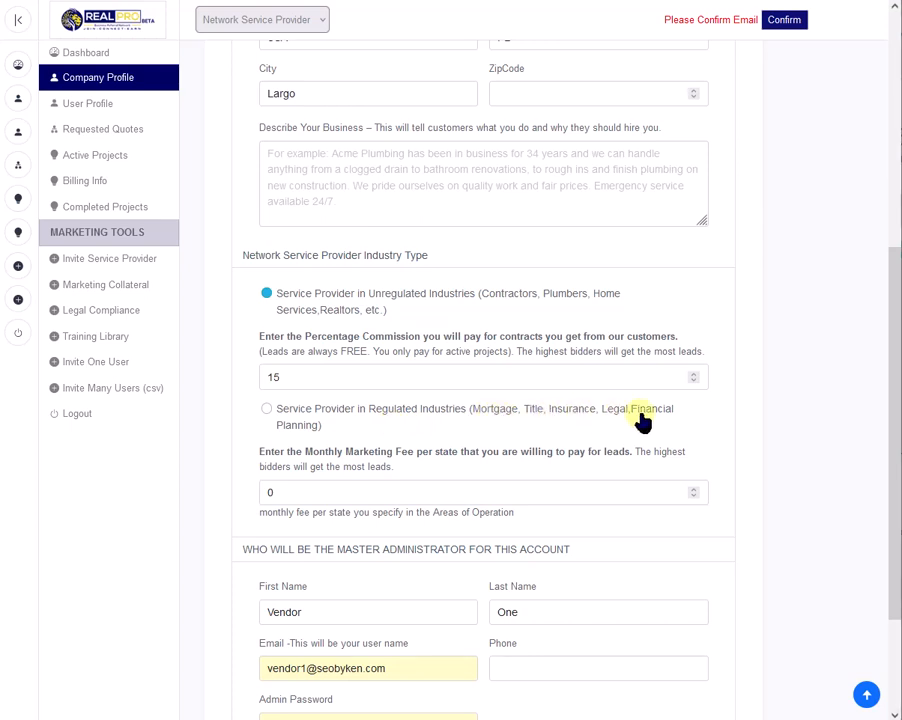
pyautogui.click(266, 409)
pyautogui.scroll(-3, 446, 472)
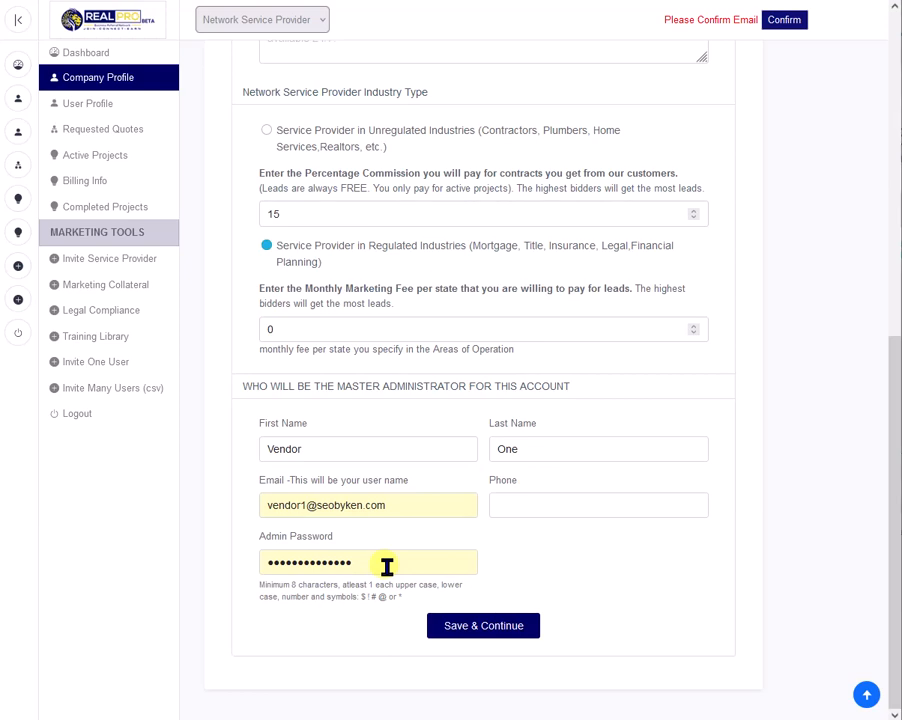
pyautogui.click(490, 627)
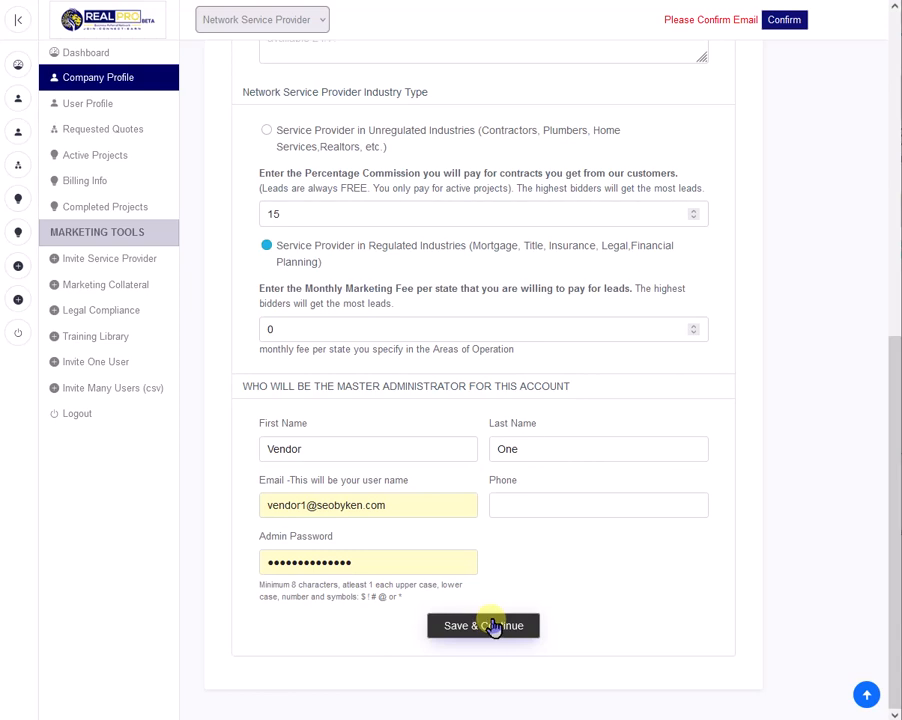
pyautogui.click(330, 65)
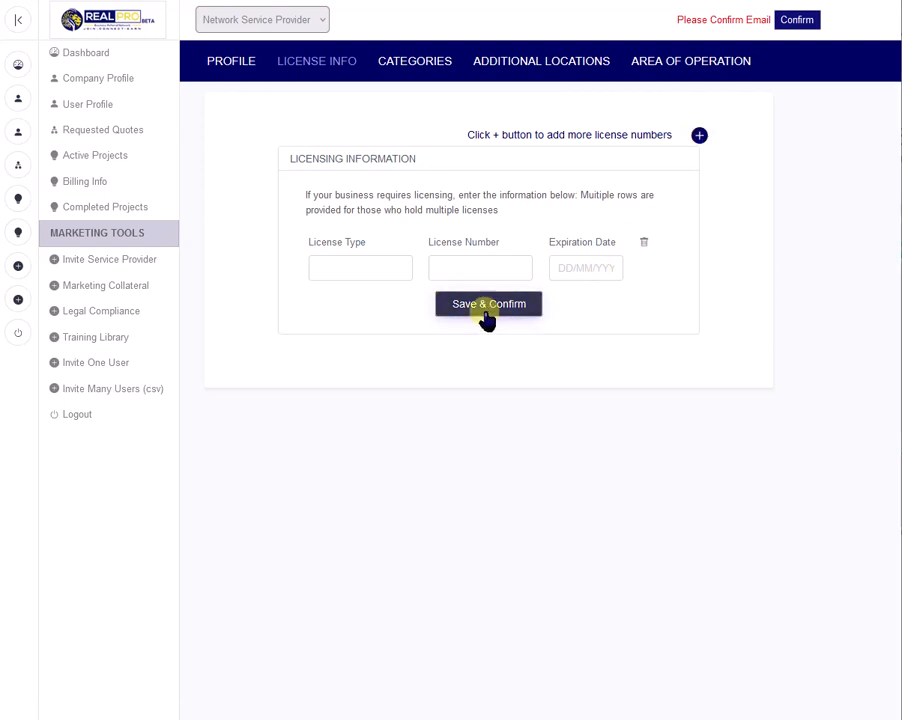
# Add every Air Conditioning & Cooling sub-service, from Central Air Conditioning - Install to Outdoor Mist Cooling System, to the Residential categories and save.
pyautogui.click(396, 60)
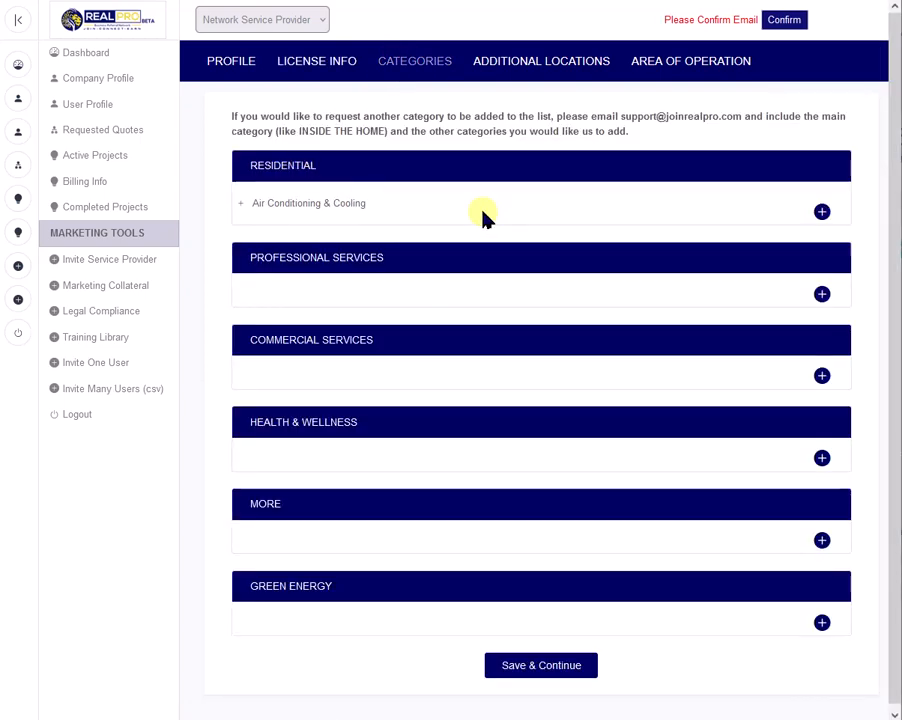
pyautogui.click(822, 212)
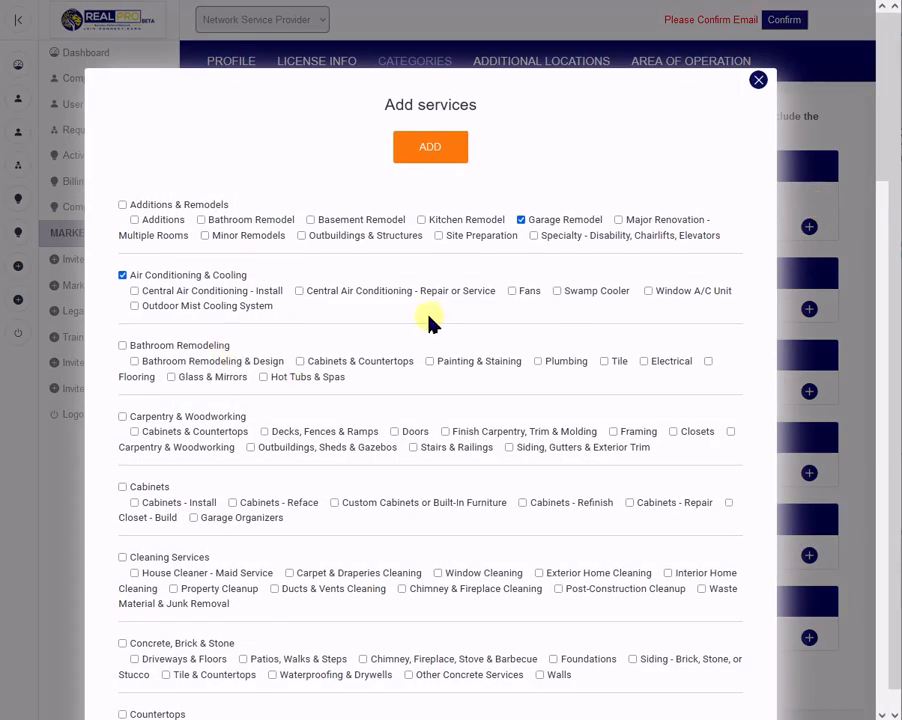
pyautogui.click(134, 291)
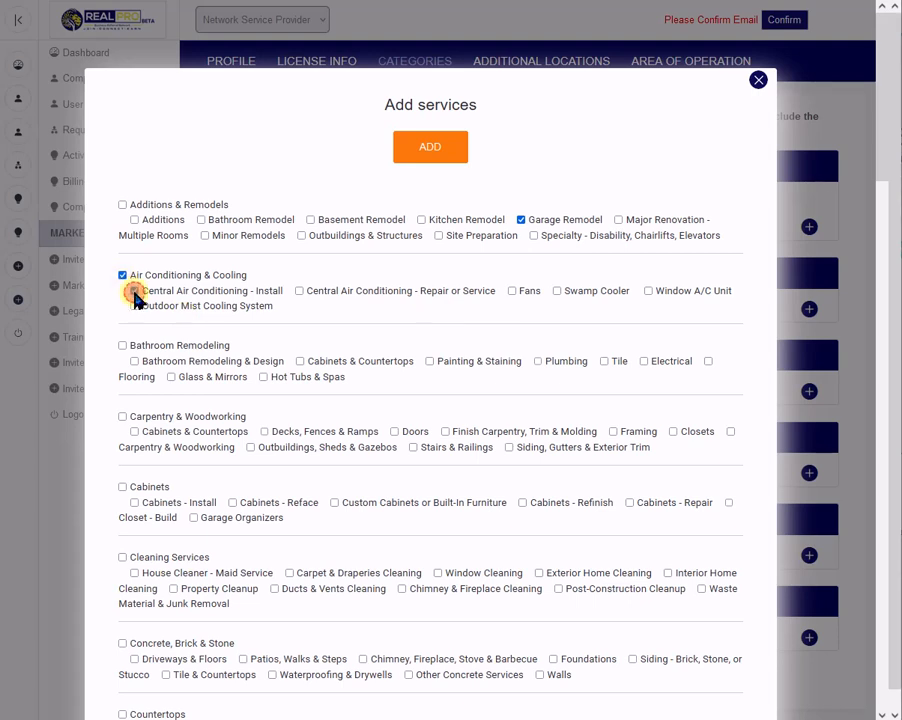
pyautogui.click(298, 291)
pyautogui.click(514, 292)
pyautogui.click(558, 292)
pyautogui.click(558, 292)
pyautogui.click(648, 291)
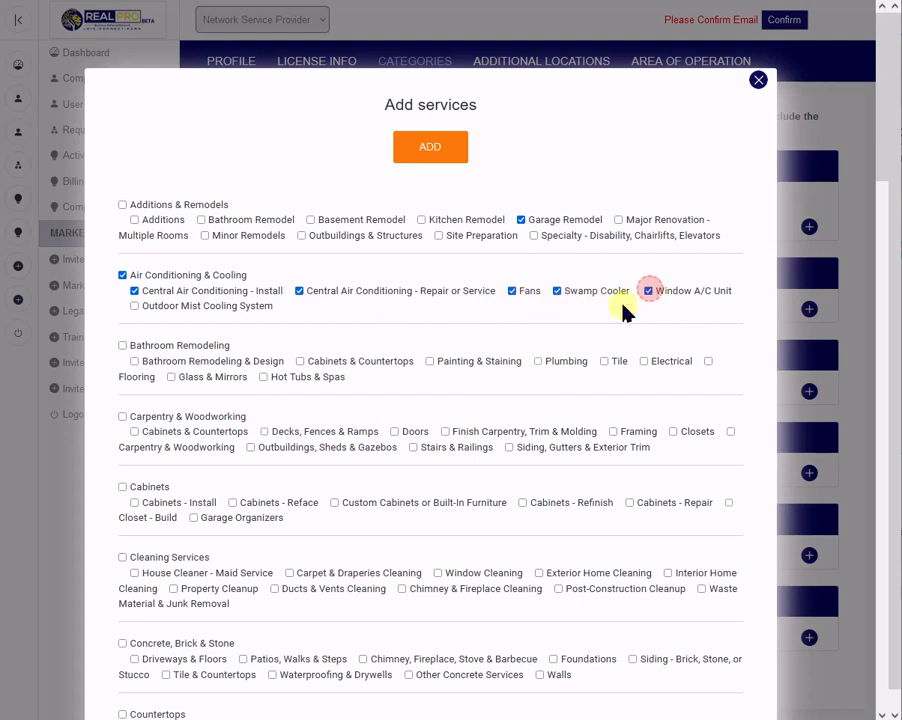
pyautogui.click(135, 306)
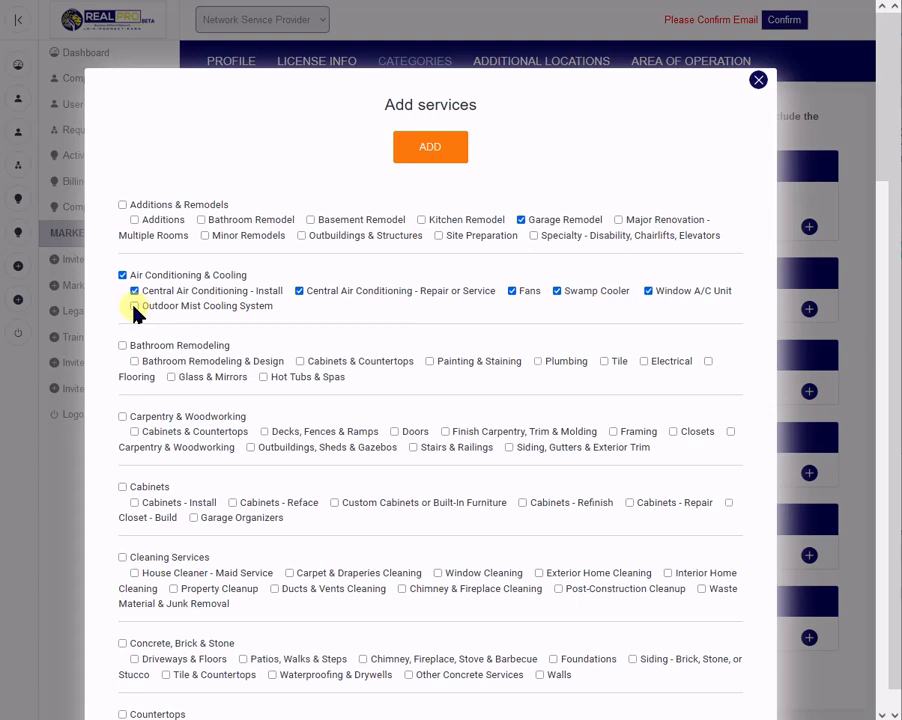
pyautogui.click(428, 147)
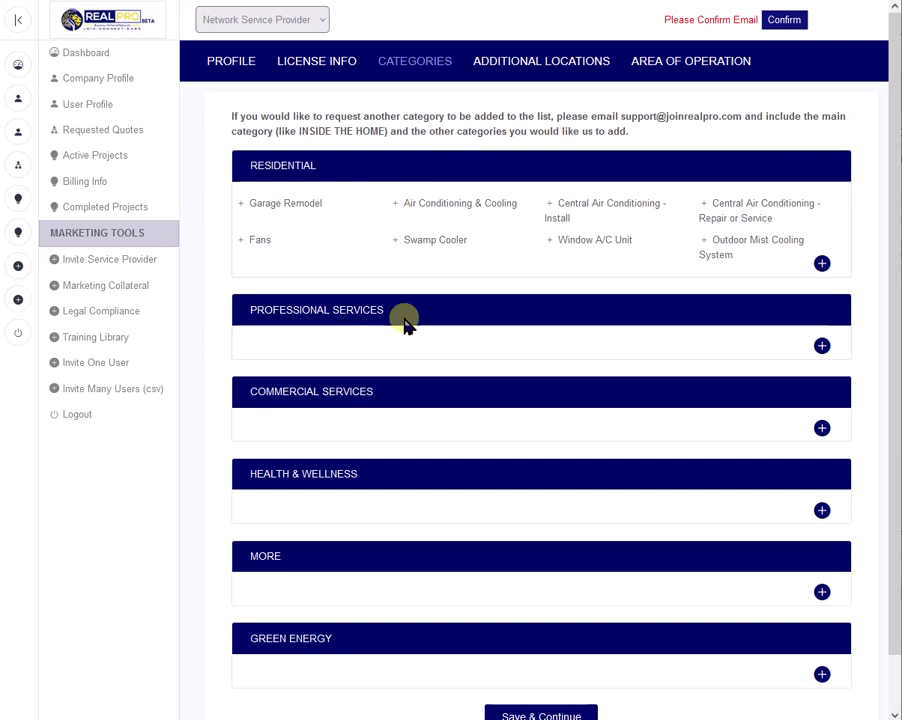
pyautogui.scroll(-1, 402, 318)
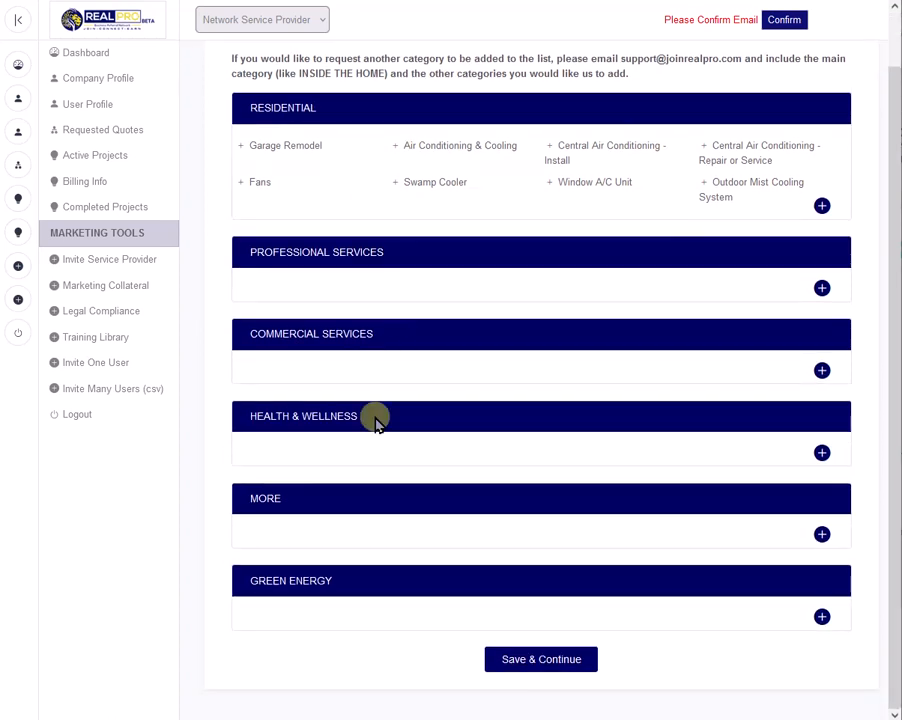
pyautogui.click(544, 664)
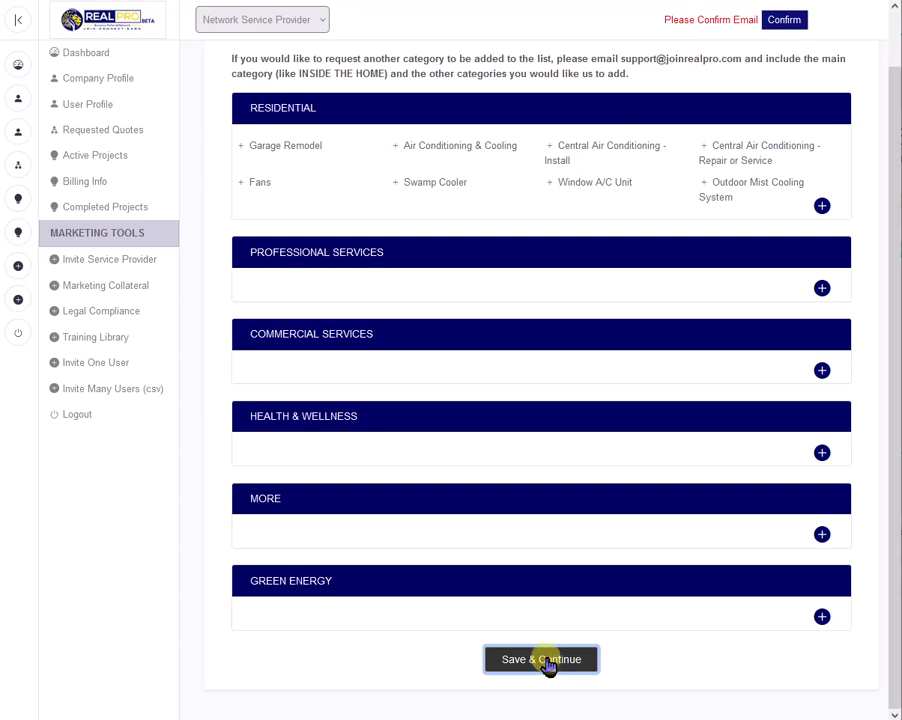
# Review the fee terms, branch office fields and admin user fields for Additional Locations, and continue with the form left blank.
pyautogui.scroll(1, 372, 395)
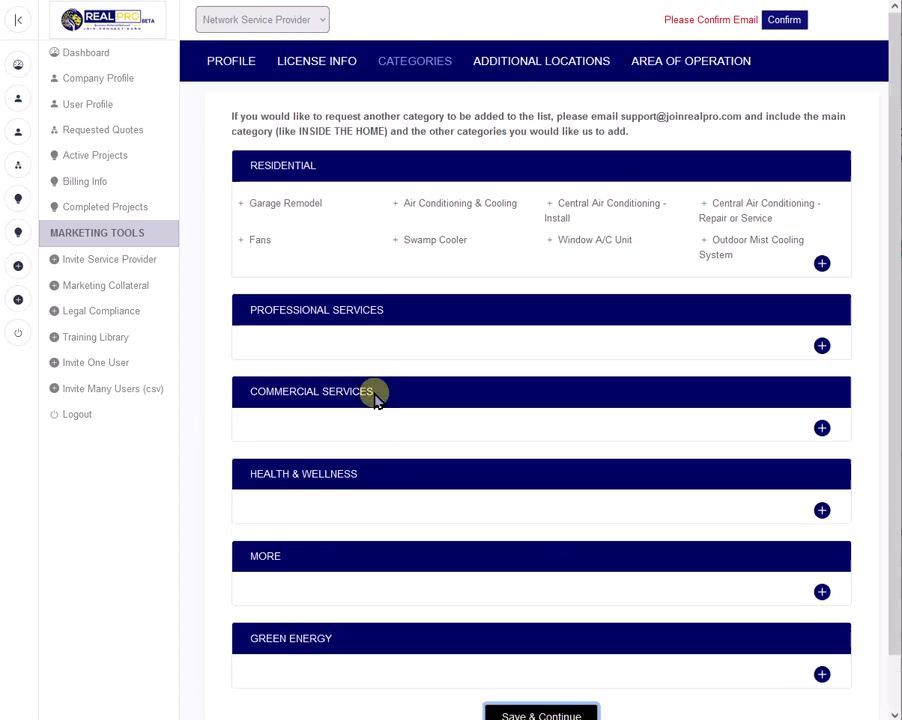
pyautogui.click(540, 58)
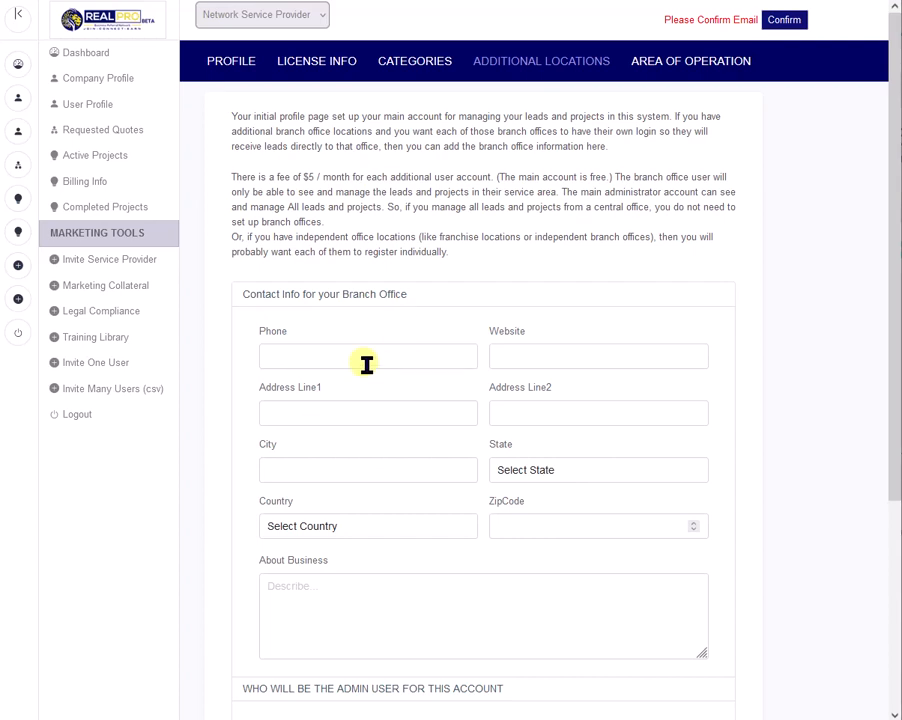
pyautogui.scroll(-3, 366, 370)
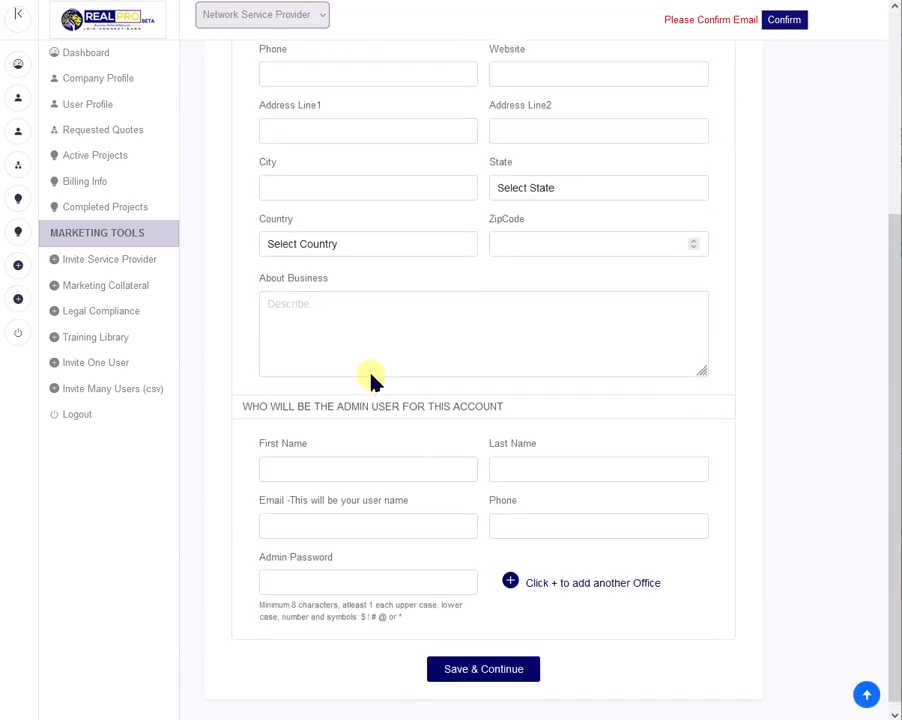
pyautogui.scroll(3, 370, 380)
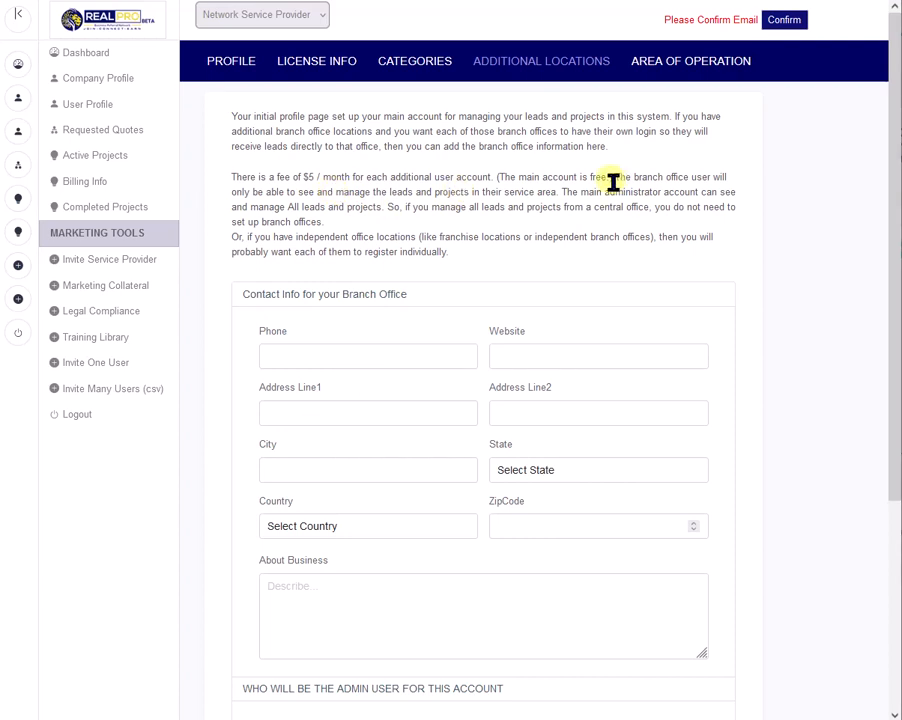
pyautogui.scroll(-3, 340, 368)
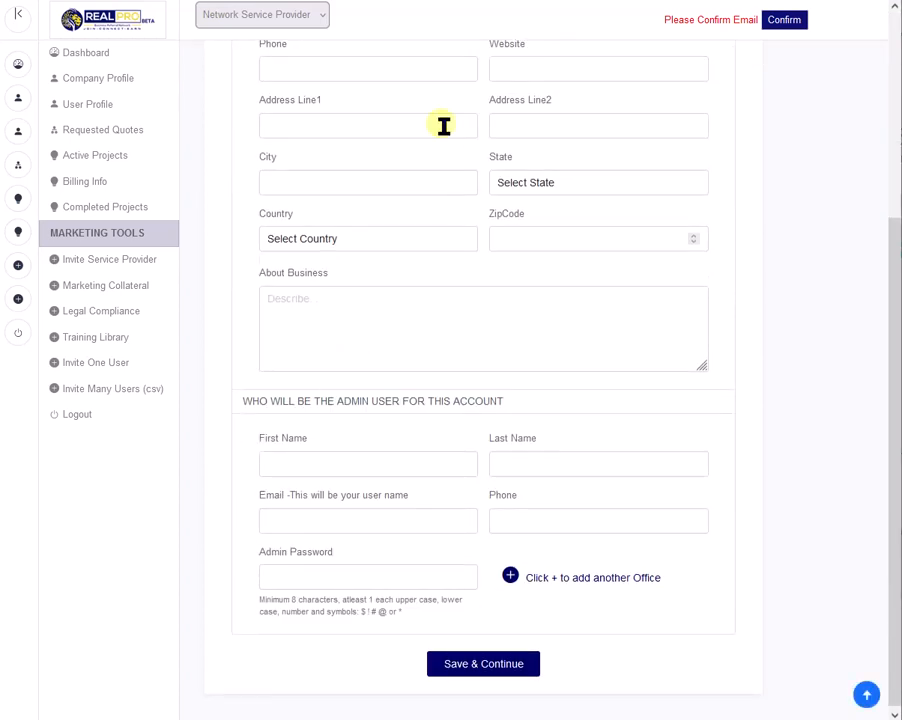
pyautogui.scroll(2, 445, 170)
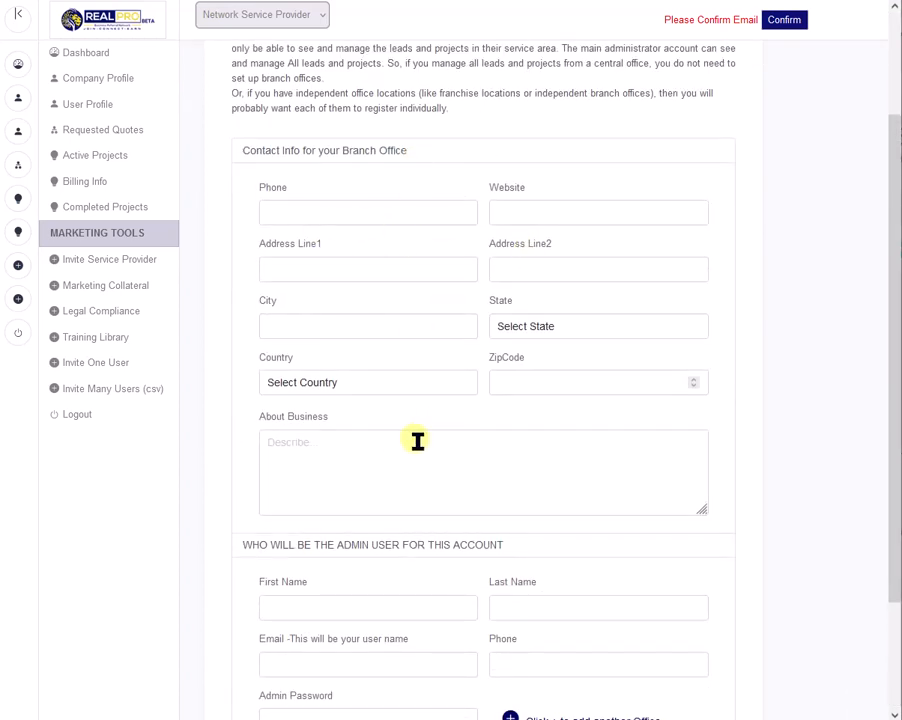
pyautogui.scroll(-2, 417, 441)
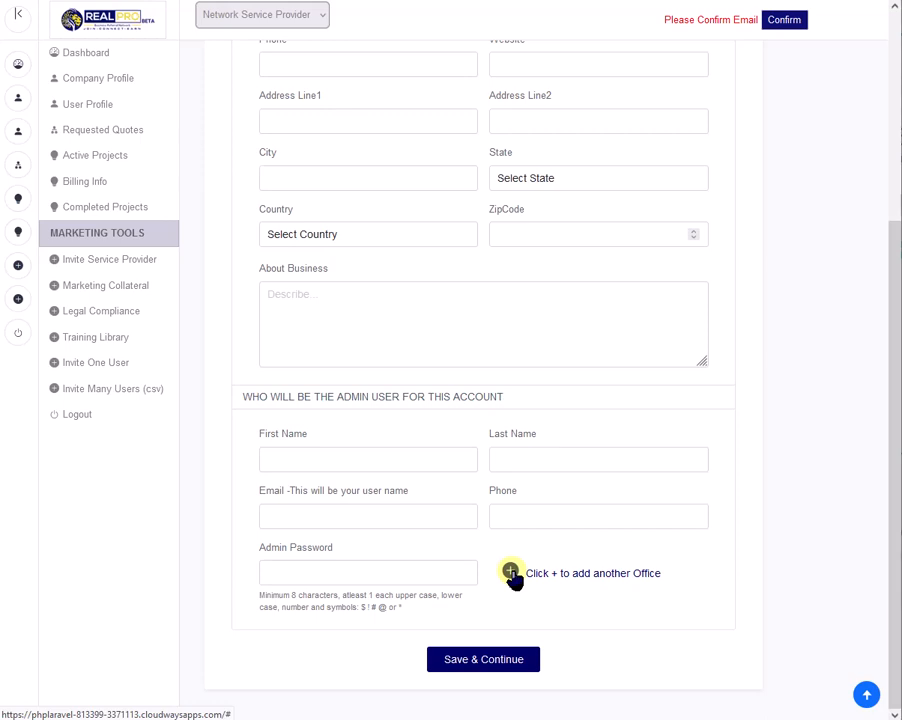
pyautogui.click(487, 660)
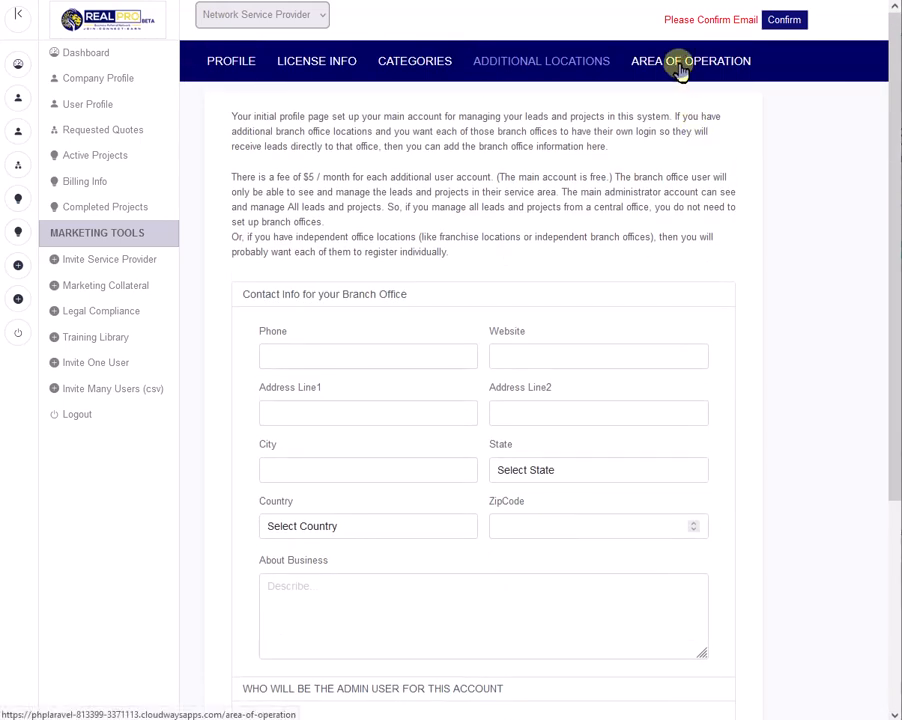
# Select Georgia as the state for the service area by region in the Area of Operation settings.
pyautogui.click(674, 61)
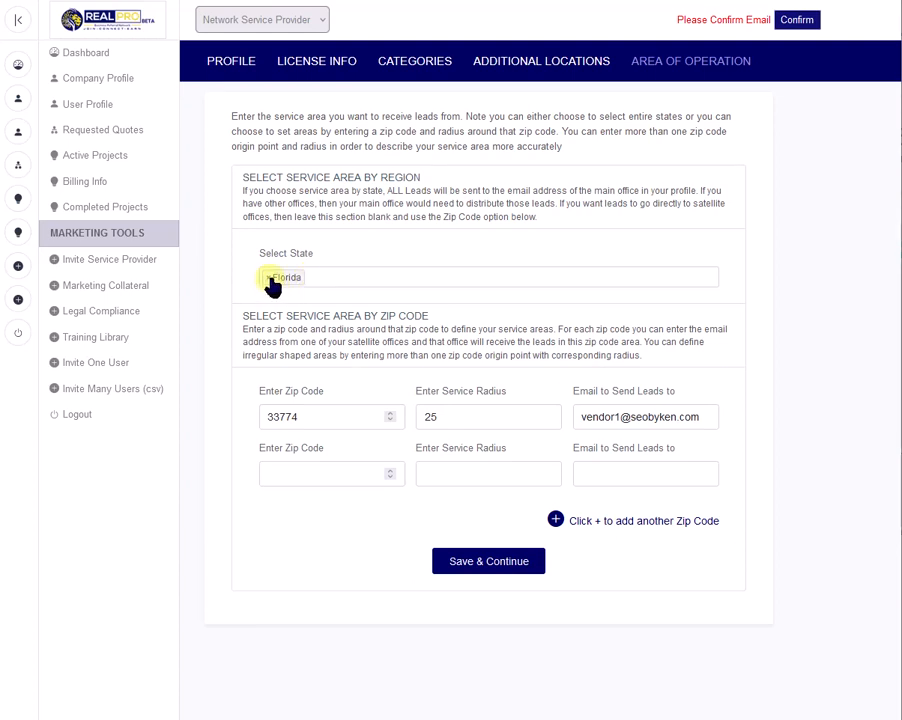
pyautogui.click(326, 281)
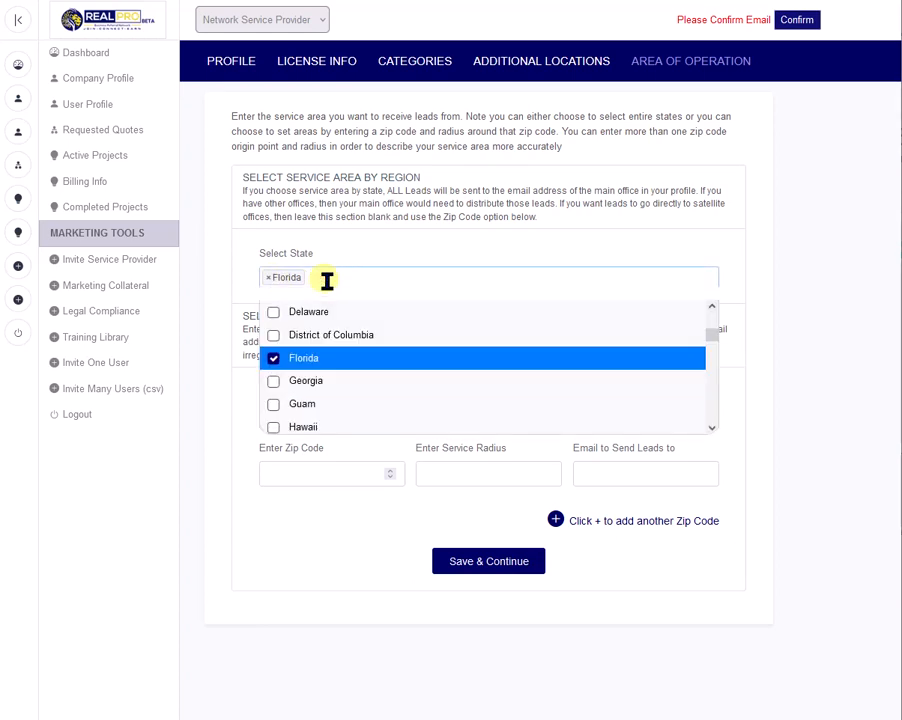
pyautogui.scroll(-2, 352, 378)
pyautogui.scroll(-2, 352, 378)
pyautogui.scroll(5, 352, 380)
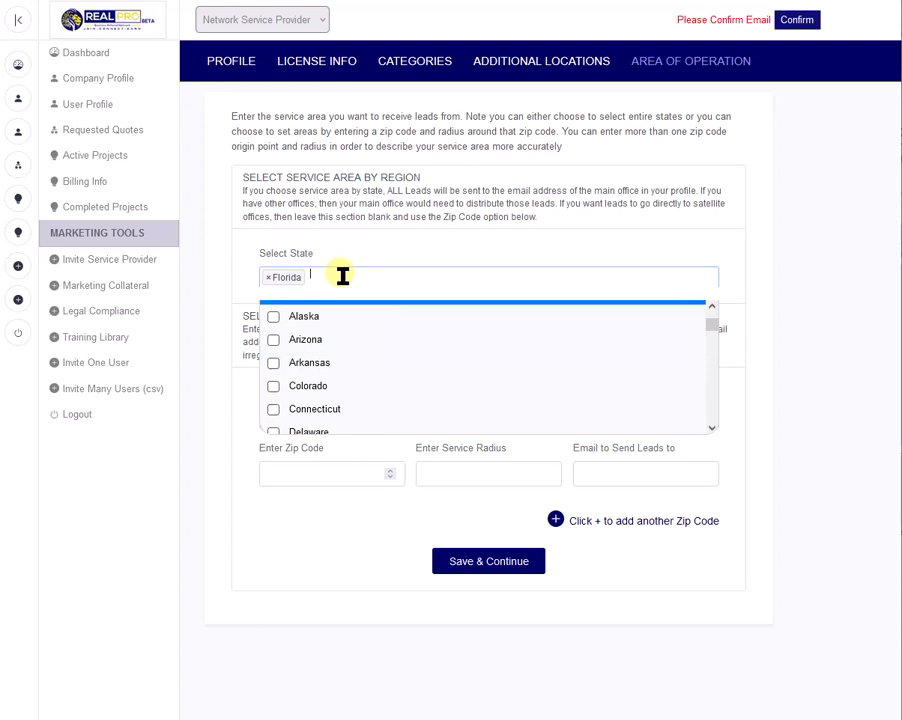
pyautogui.scroll(-3, 334, 362)
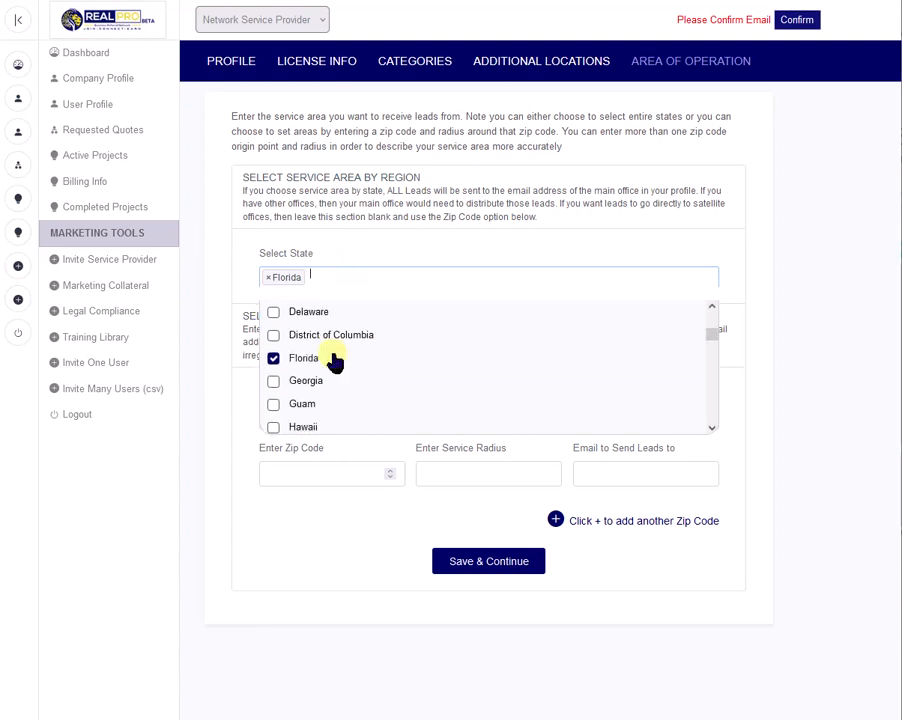
pyautogui.click(277, 381)
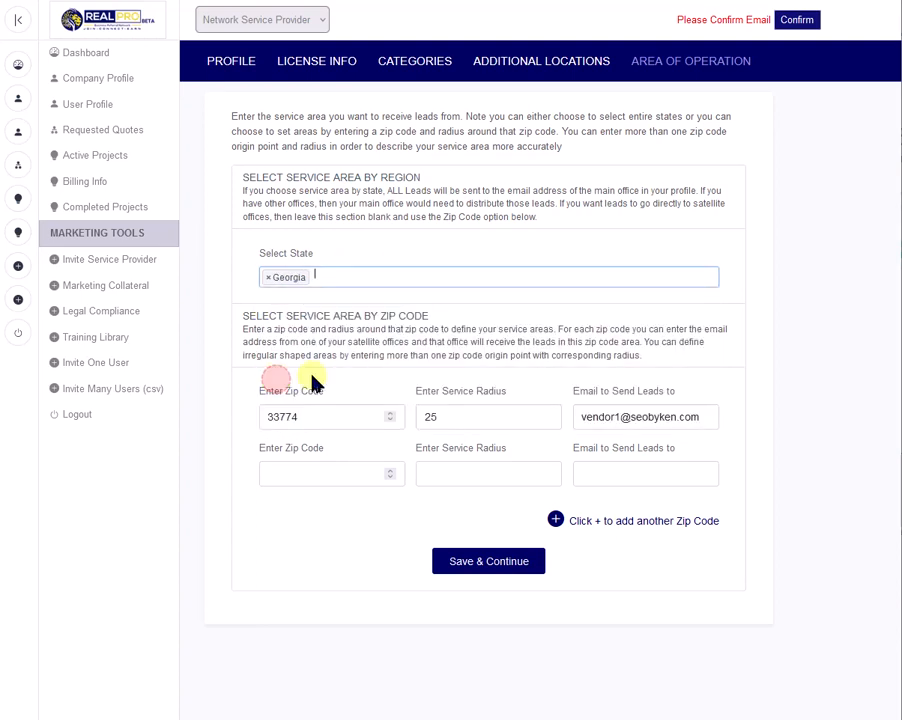
# Replace Georgia with Florida as the service area state in the Area of Operation settings and save.
pyautogui.click(335, 279)
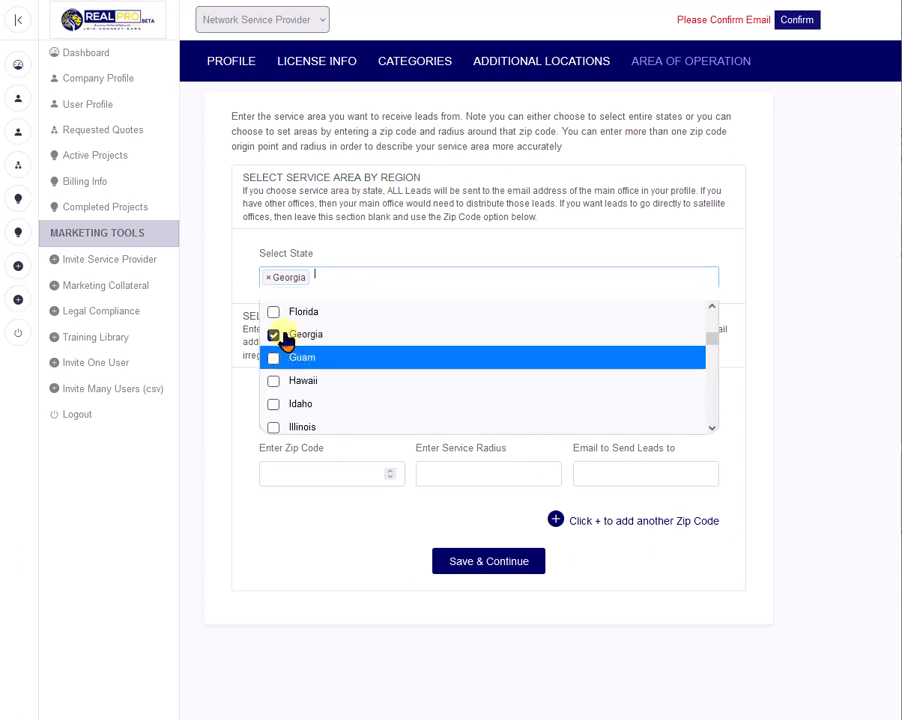
pyautogui.click(281, 312)
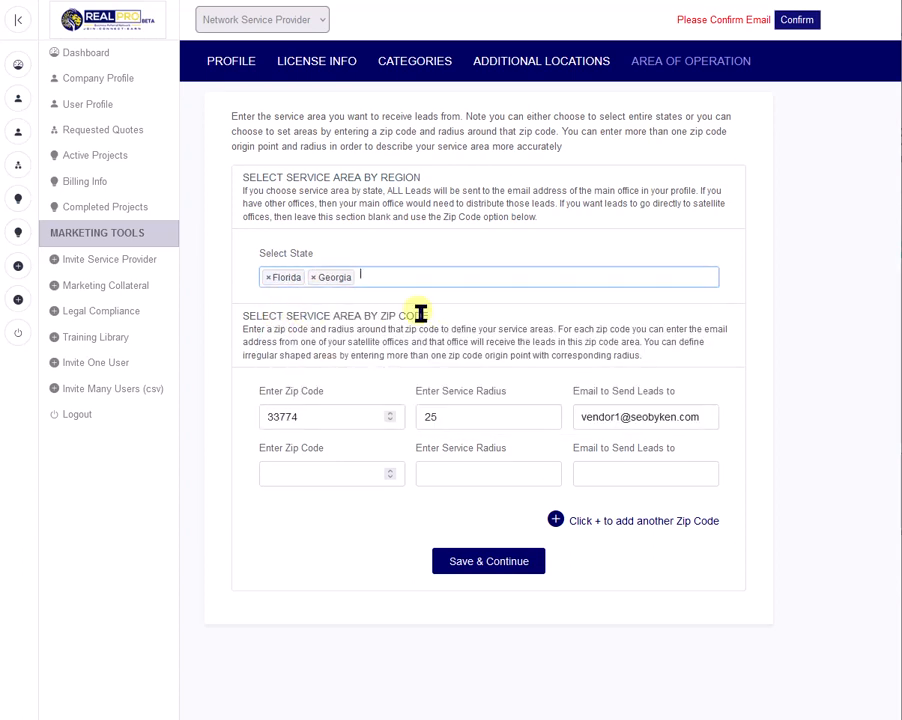
pyautogui.click(313, 279)
pyautogui.click(456, 254)
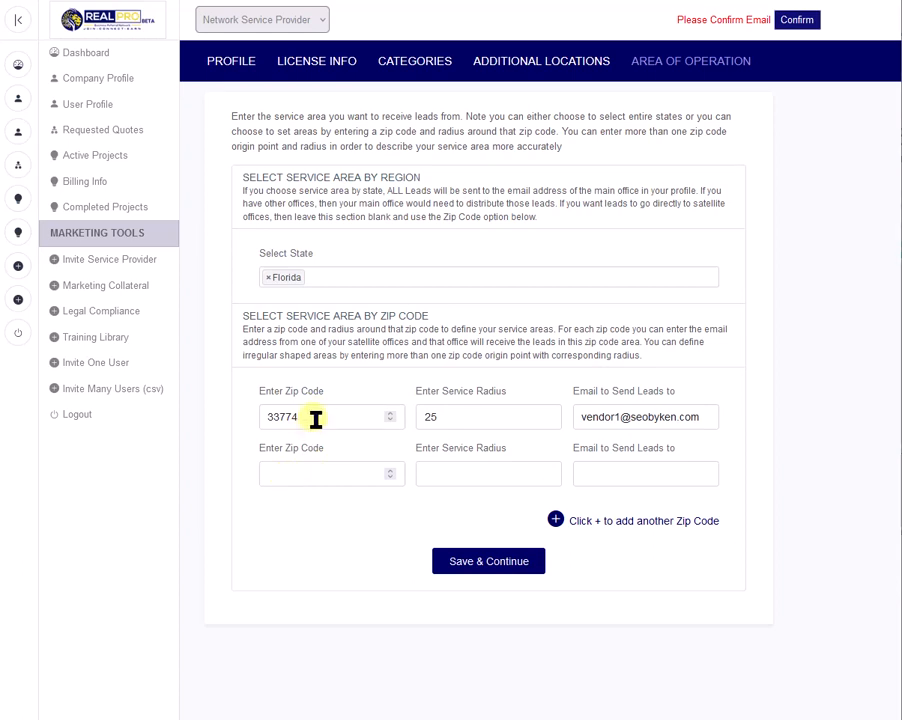
pyautogui.click(313, 476)
pyautogui.click(503, 566)
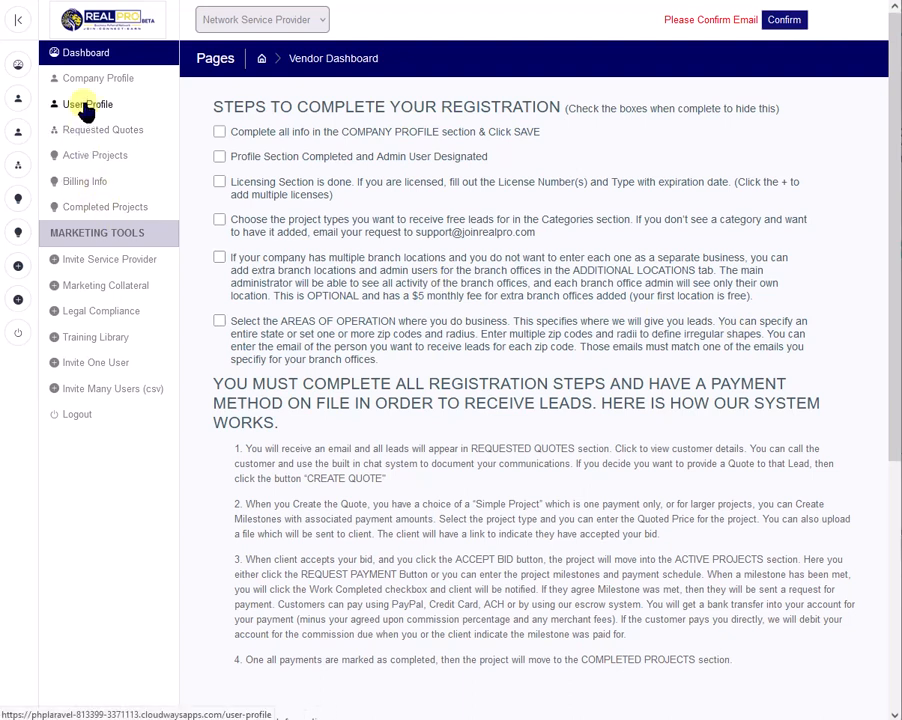
# Open the billing information and review the primary account options without choosing one.
pyautogui.click(85, 182)
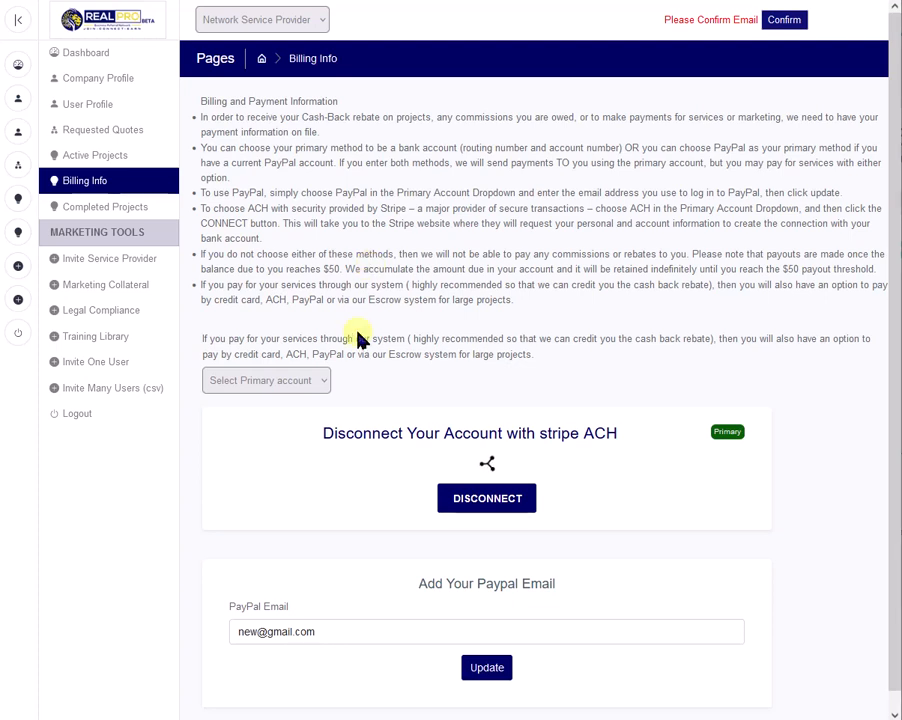
pyautogui.click(326, 385)
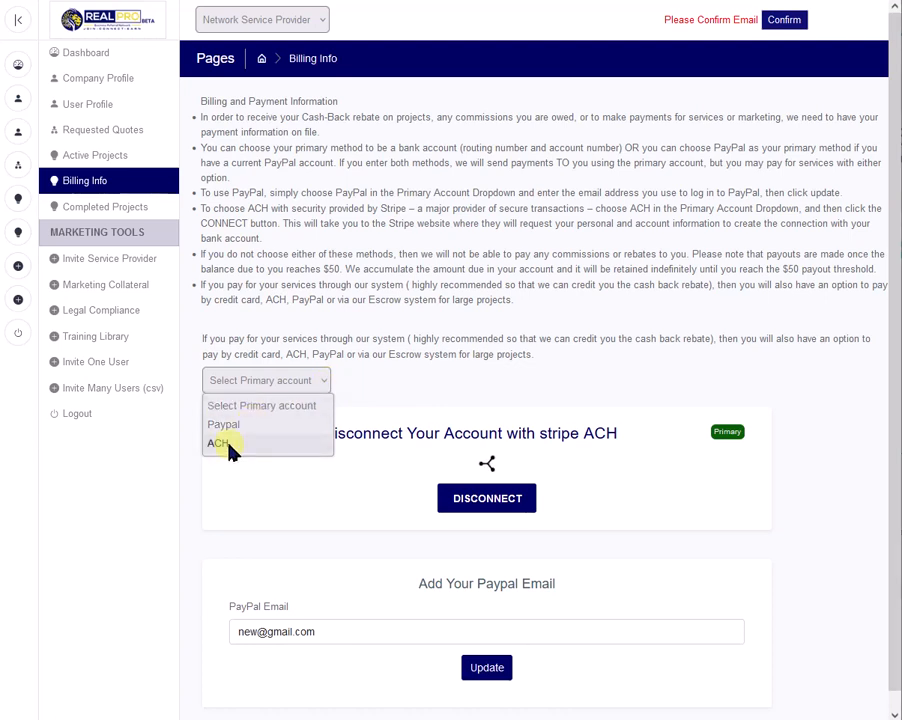
pyautogui.click(489, 383)
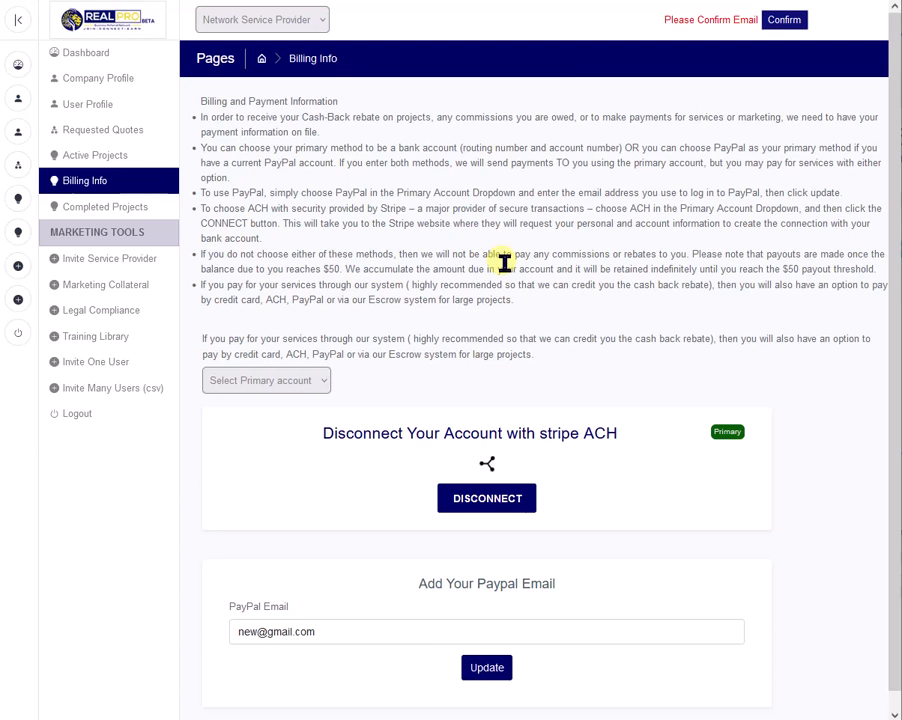
# Look through the requested quotes and open the quote creation form for the accepted AC Maintenance lead.
pyautogui.click(103, 130)
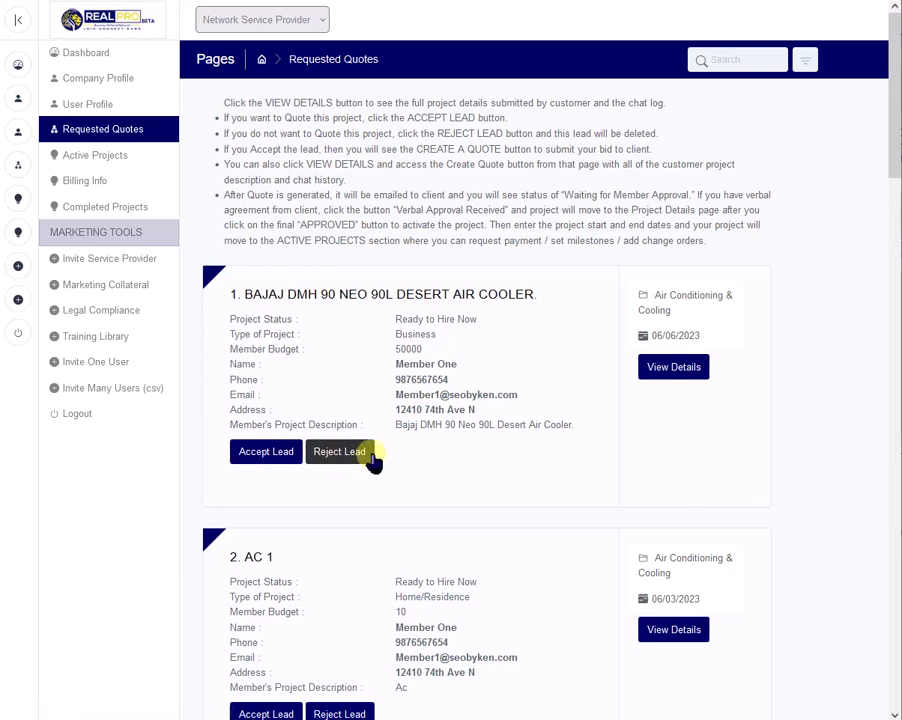
pyautogui.scroll(-3, 412, 443)
pyautogui.scroll(-1, 410, 443)
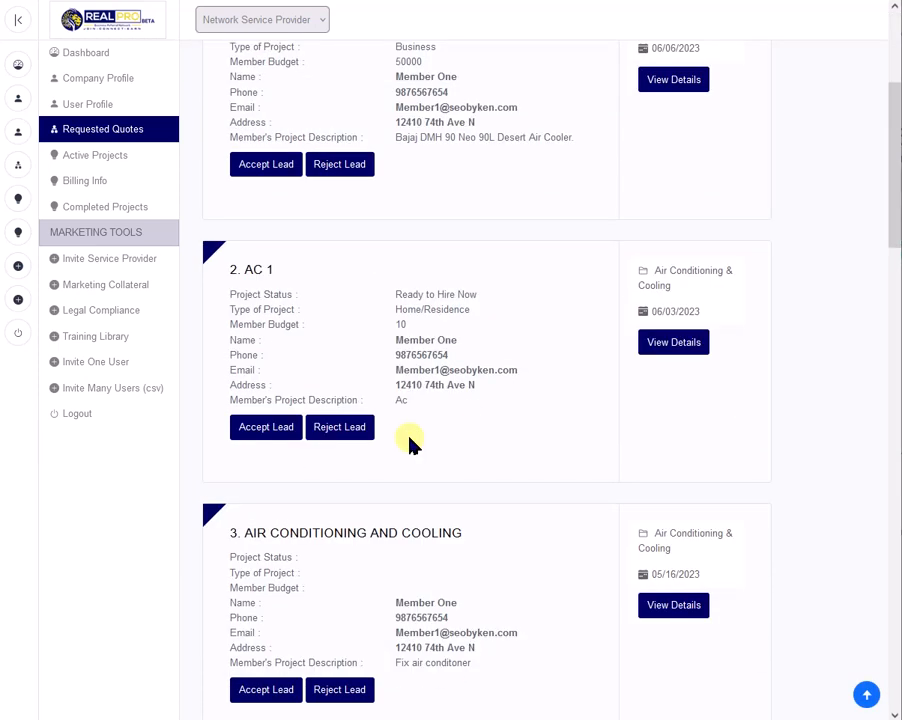
pyautogui.scroll(-4, 410, 443)
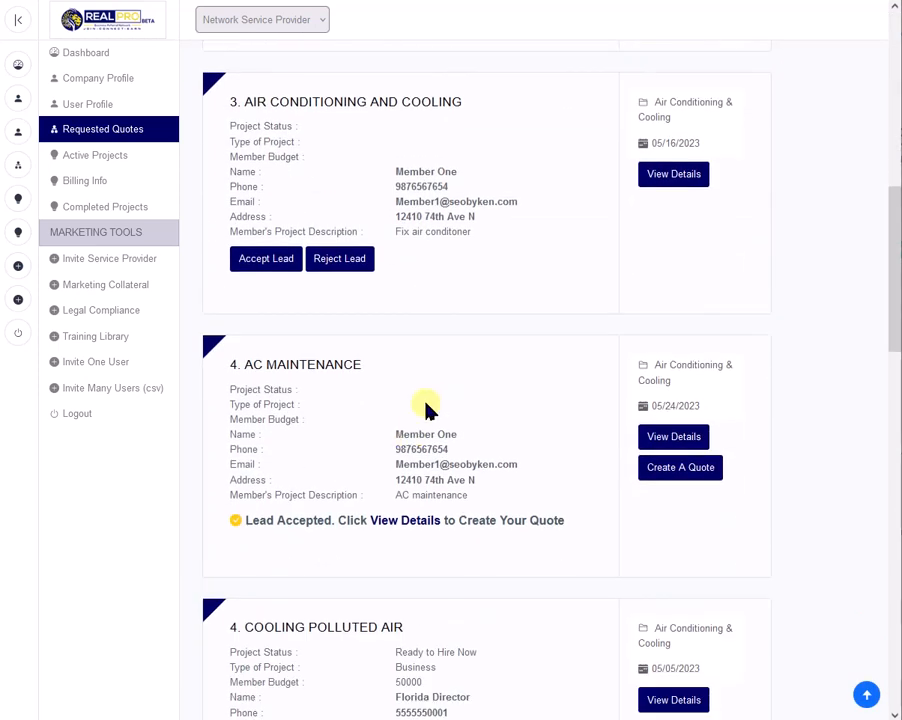
pyautogui.scroll(-2, 436, 400)
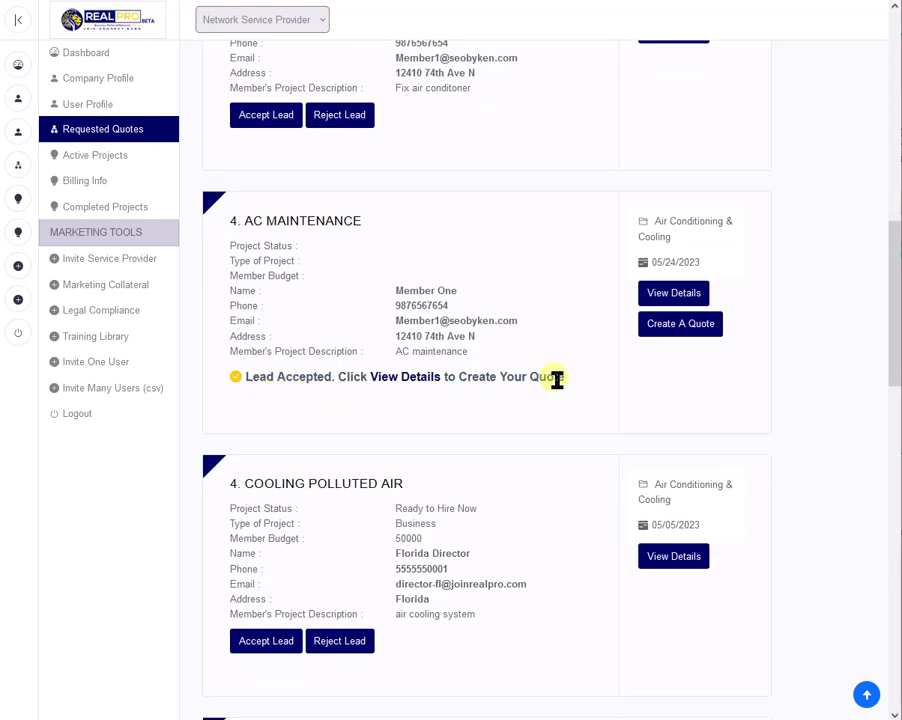
pyautogui.click(680, 330)
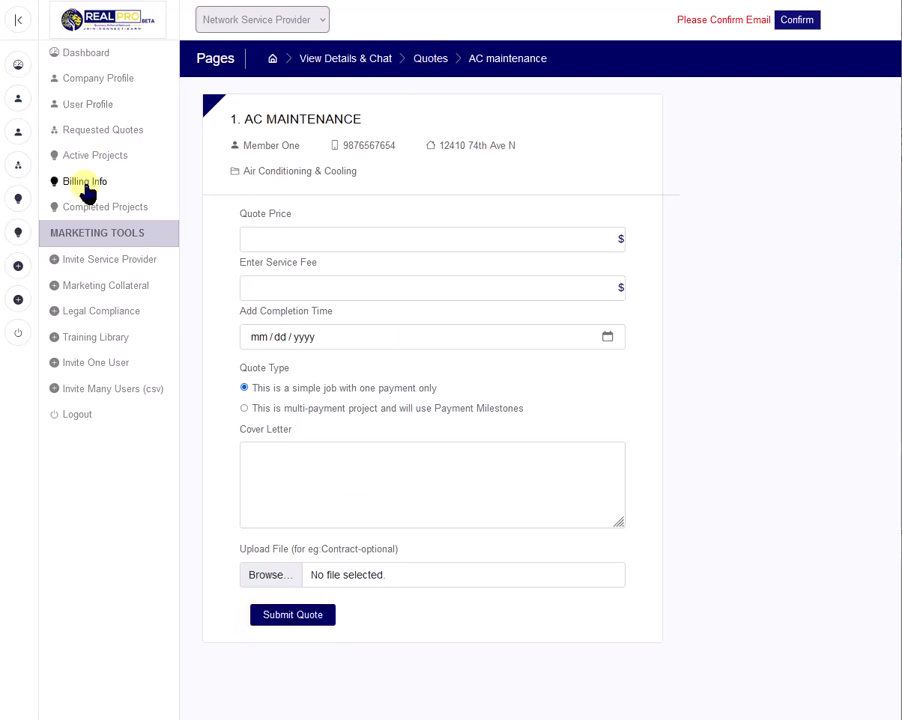
# Return to the requested quotes and try to accept the Air Conditioning and Cooling lead.
pyautogui.click(104, 131)
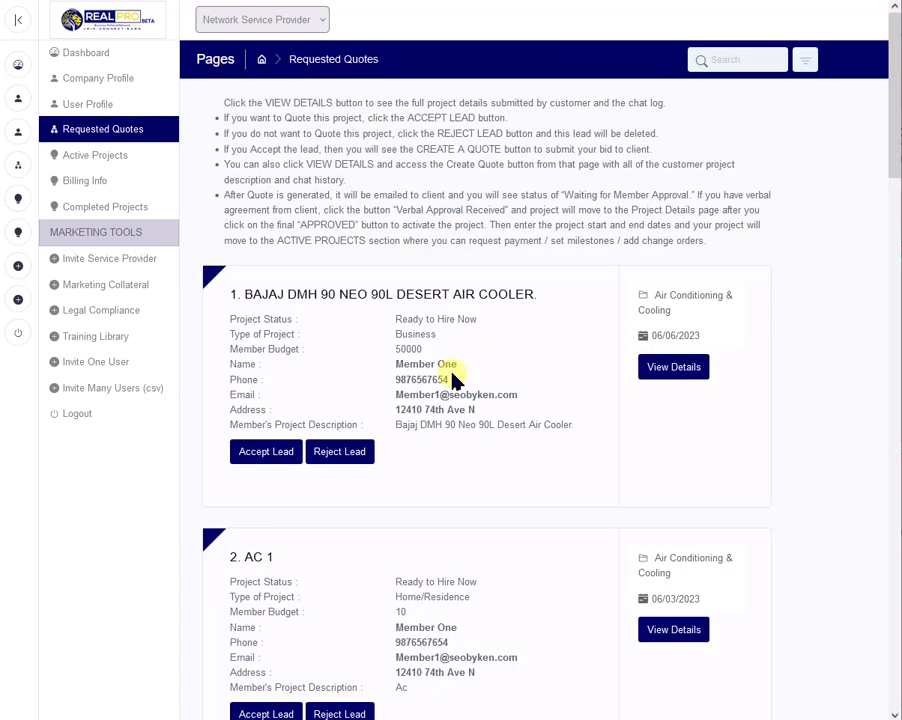
pyautogui.scroll(-3, 452, 378)
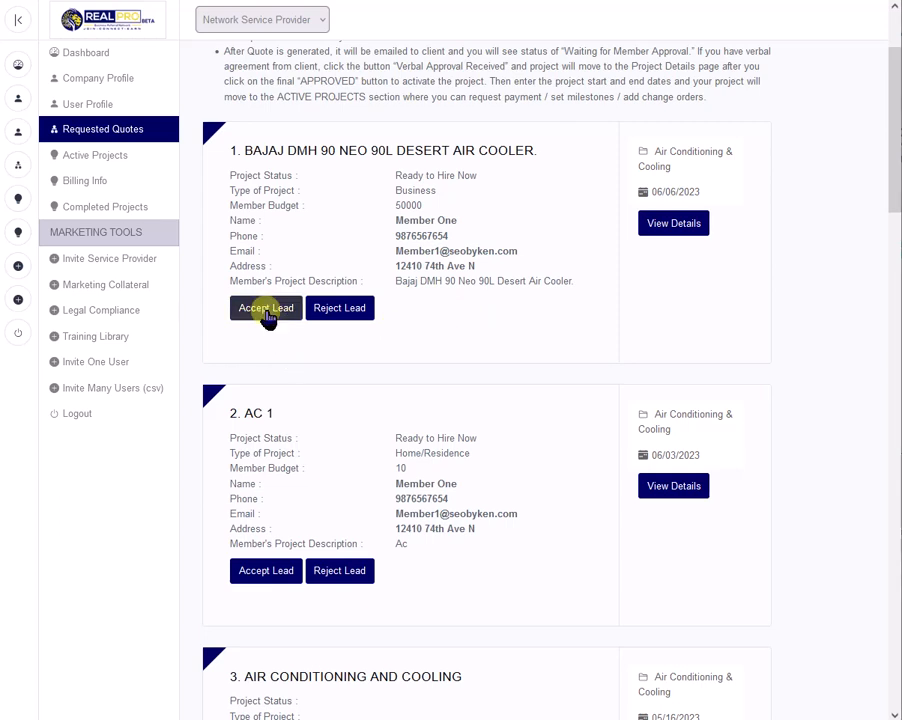
pyautogui.scroll(-5, 280, 495)
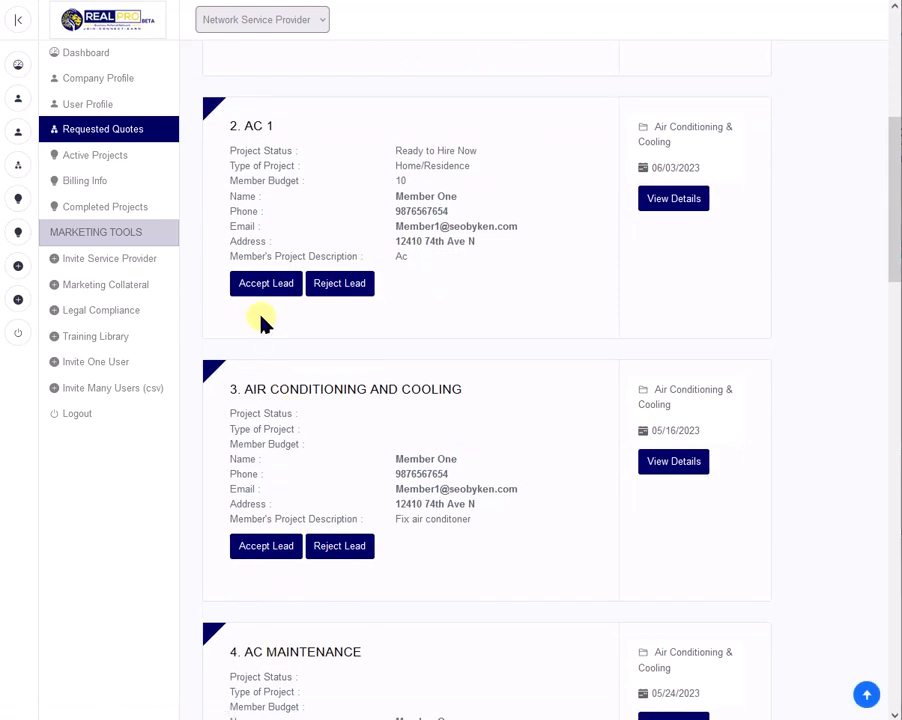
pyautogui.click(264, 548)
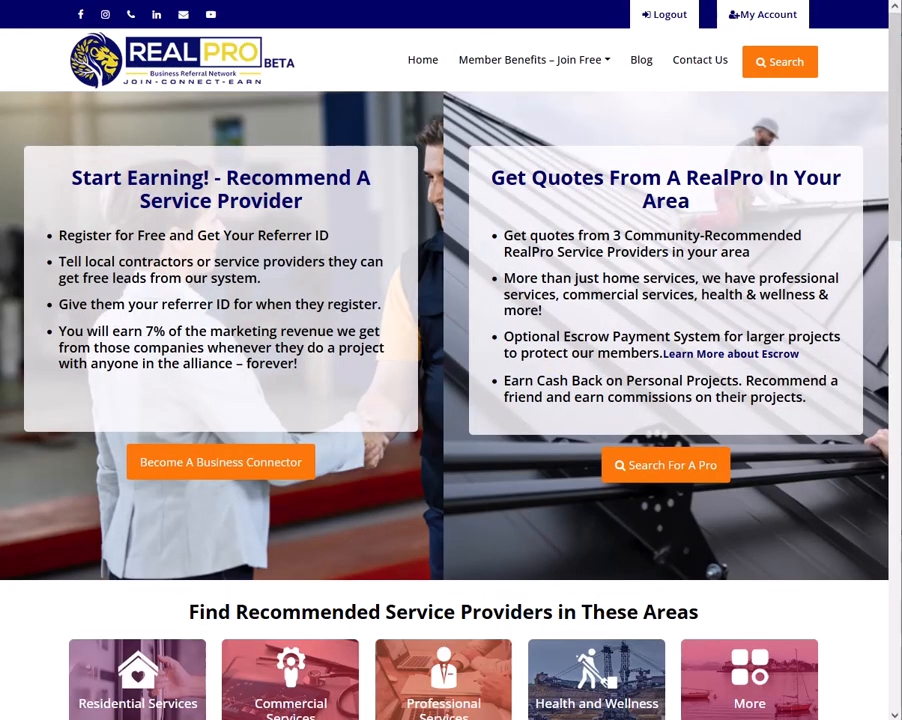
pyautogui.click(12, 1)
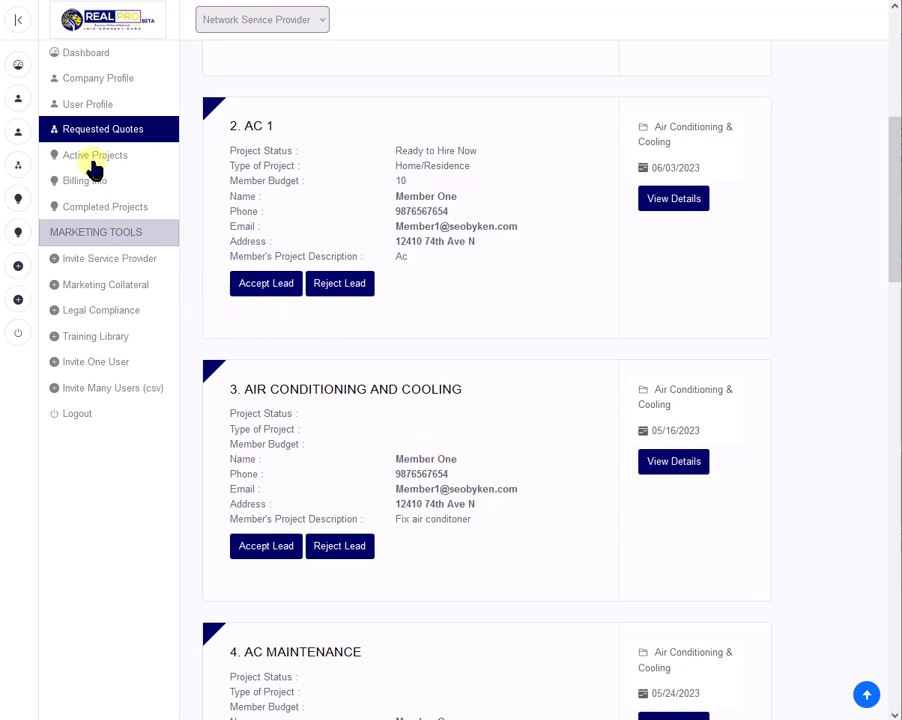
# Open the milestones page of the Air Conditioner project from the active projects.
pyautogui.click(122, 160)
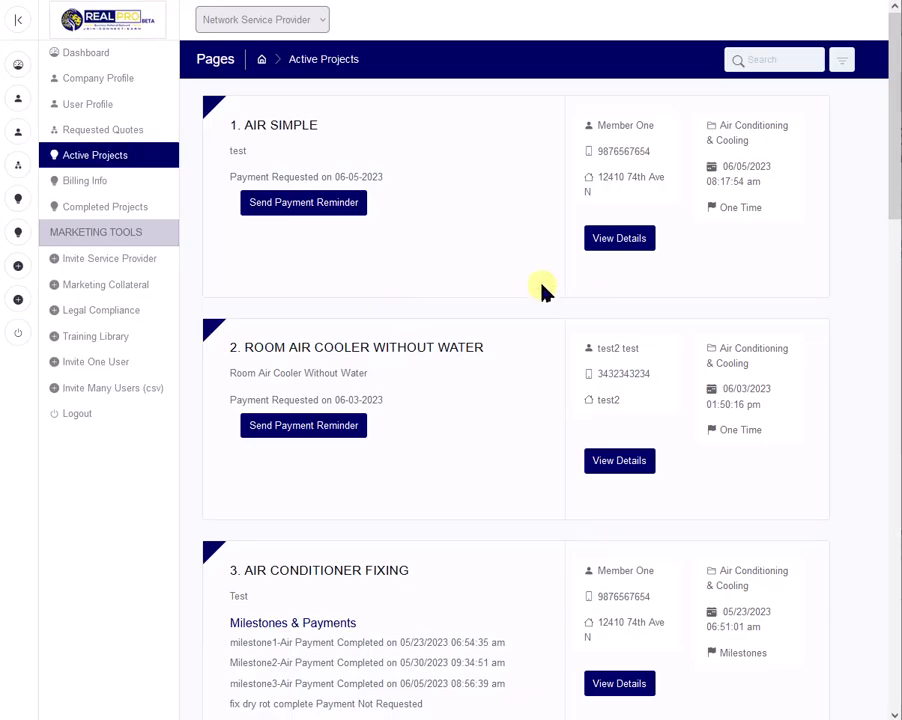
pyautogui.scroll(-5, 460, 348)
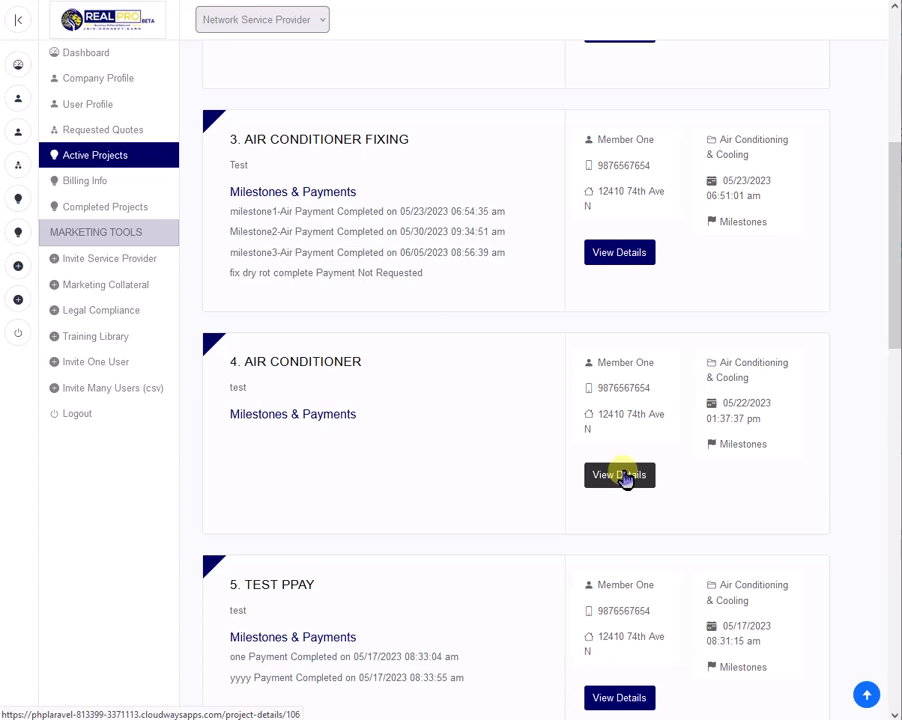
pyautogui.click(745, 444)
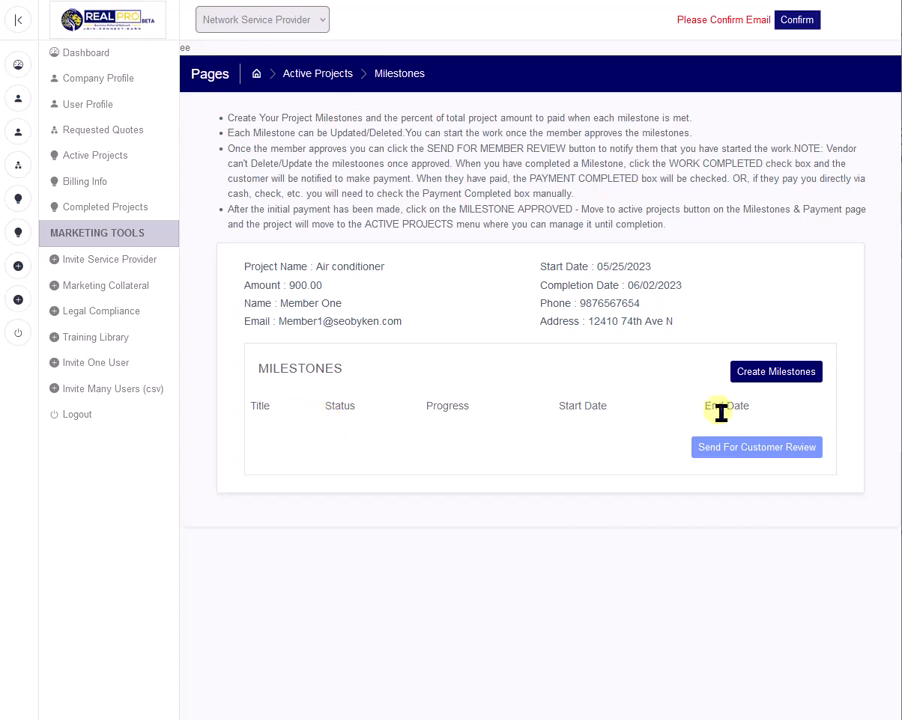
# Start a milestone for the Air Conditioner project titled "start job" with 10% progress and an amount of 100.
pyautogui.click(775, 373)
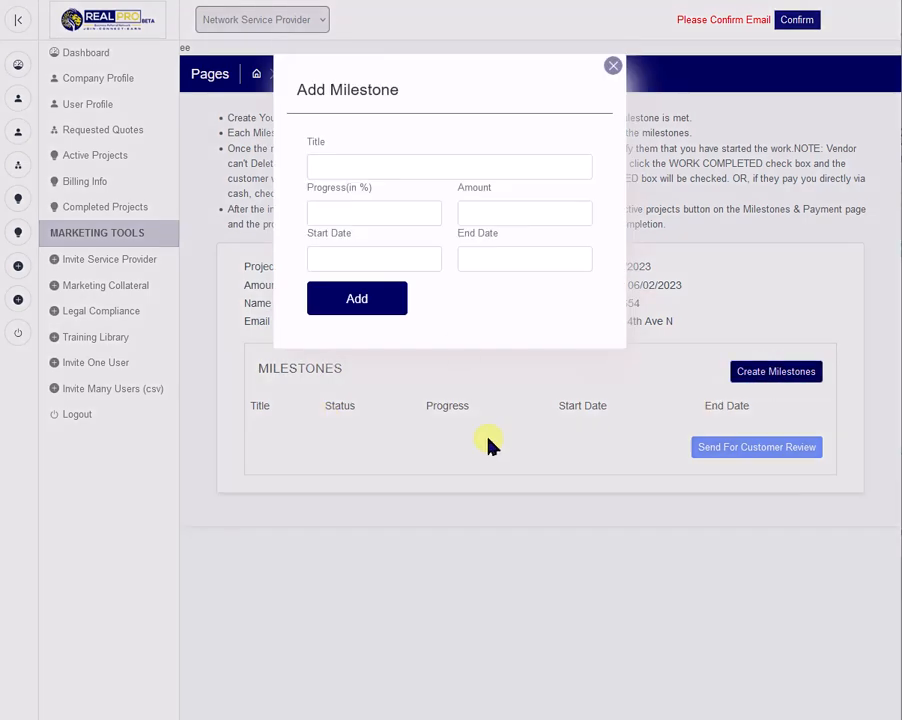
pyautogui.click(352, 167)
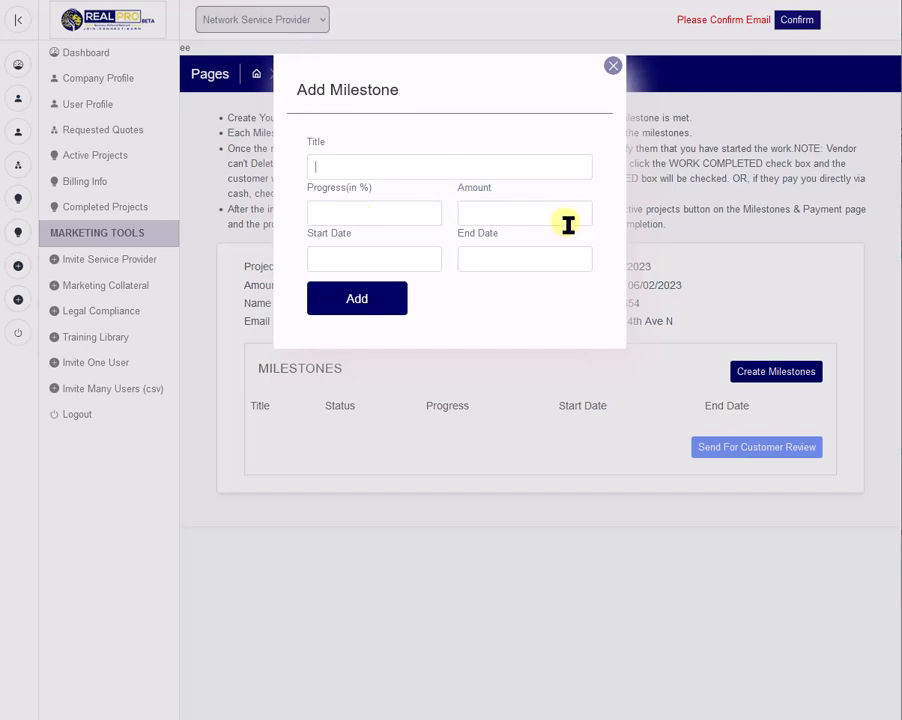
pyautogui.click(383, 169)
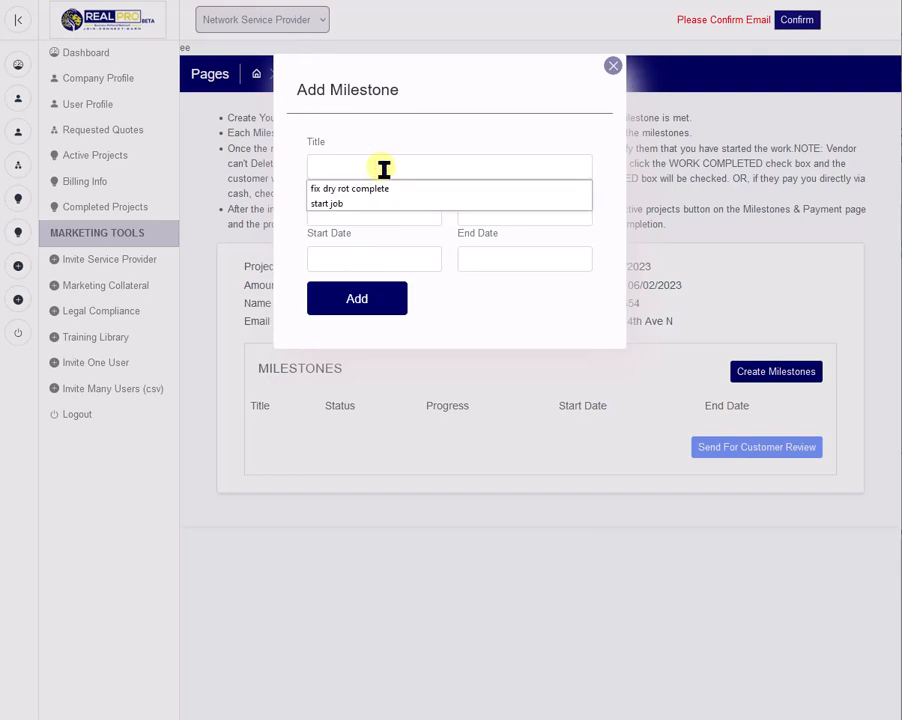
pyautogui.click(345, 204)
pyautogui.click(368, 214)
pyautogui.write('10')
pyautogui.click(513, 208)
pyautogui.write('10')
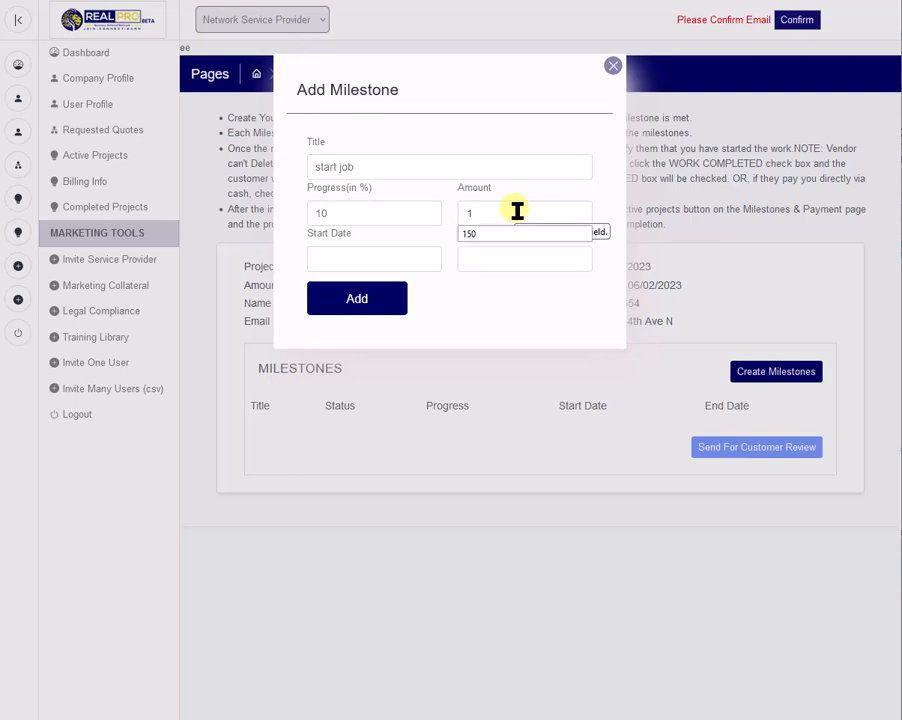
# Add the milestone with start date 2023/06/08 15:39 and end date 2023/06/09 15:39, and try to send it for customer review.
pyautogui.click(404, 266)
pyautogui.click(413, 338)
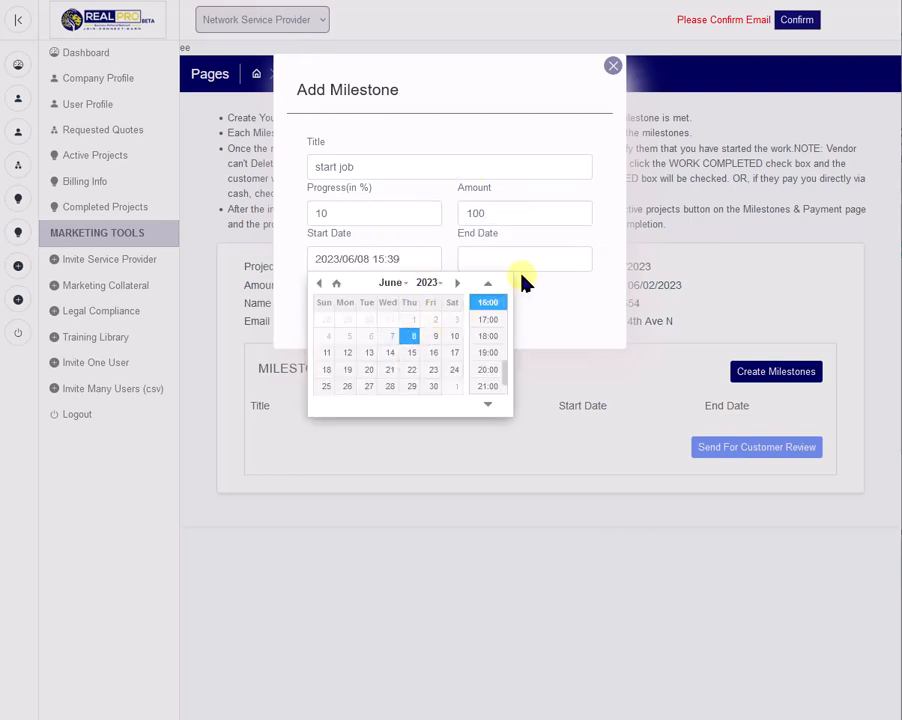
pyautogui.click(533, 262)
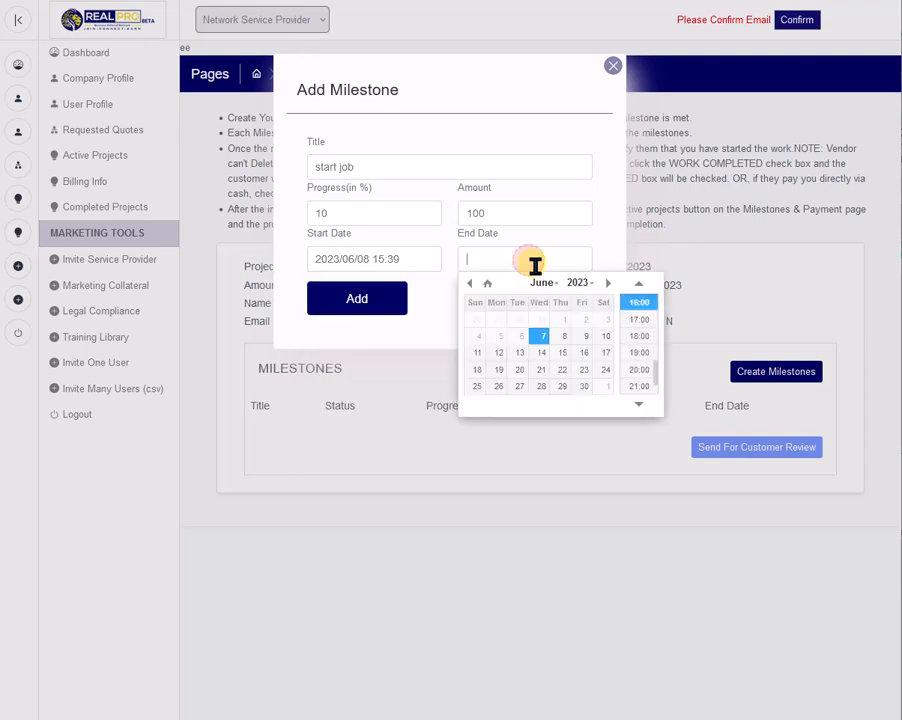
pyautogui.click(582, 340)
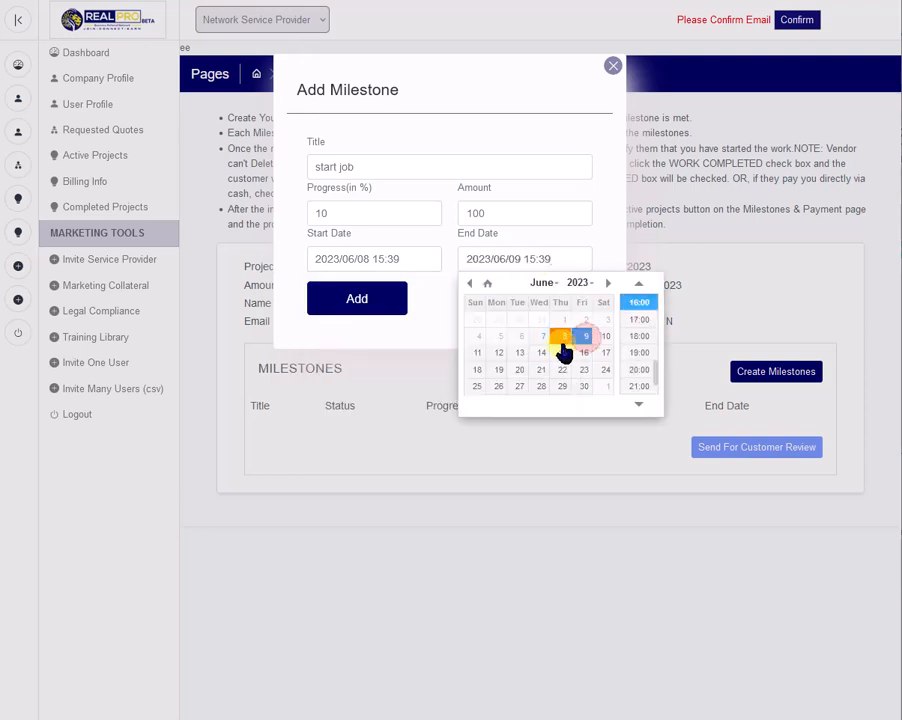
pyautogui.click(369, 303)
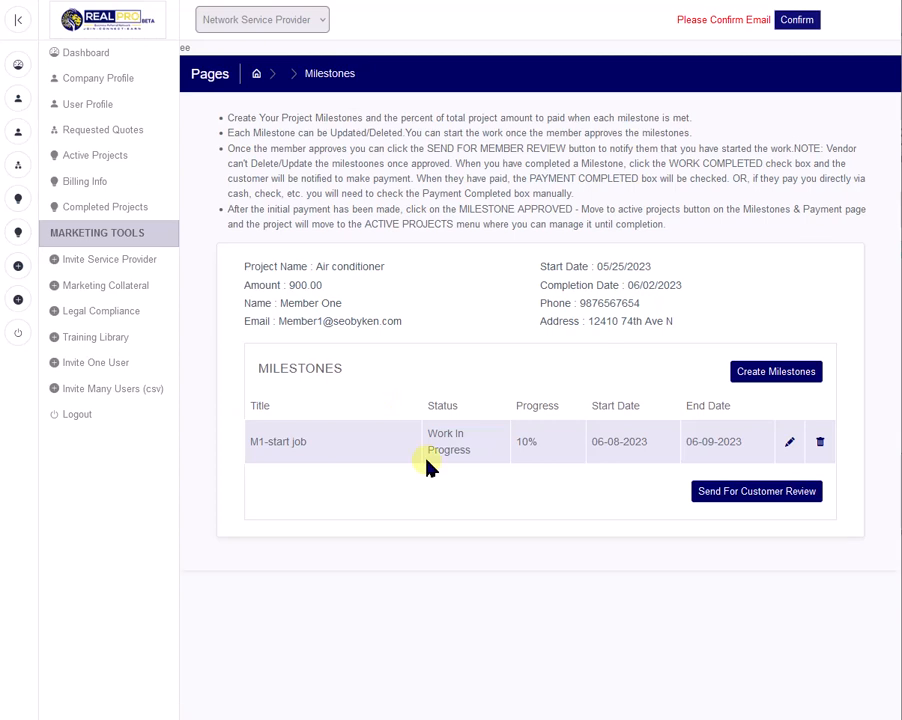
pyautogui.click(779, 493)
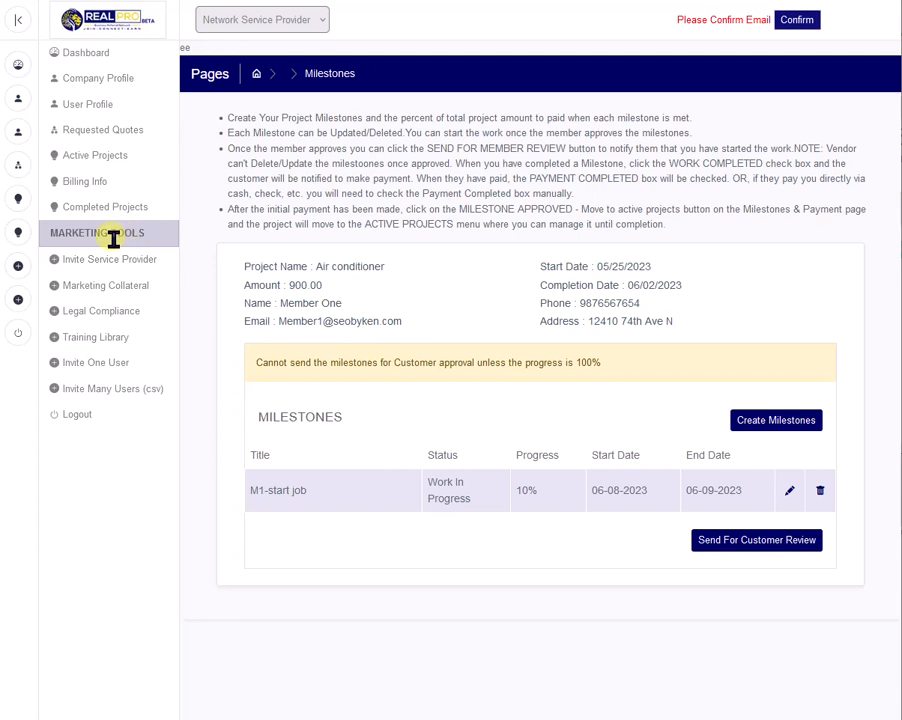
# Go back to the active projects and examine the milestones and payment status of each project.
pyautogui.click(100, 160)
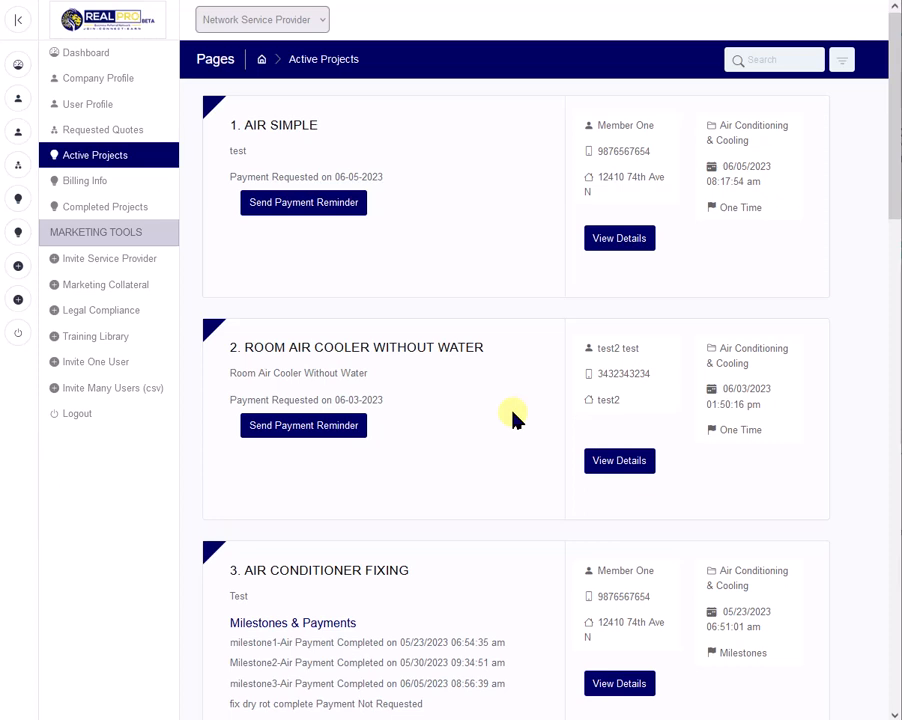
pyautogui.scroll(-3, 494, 416)
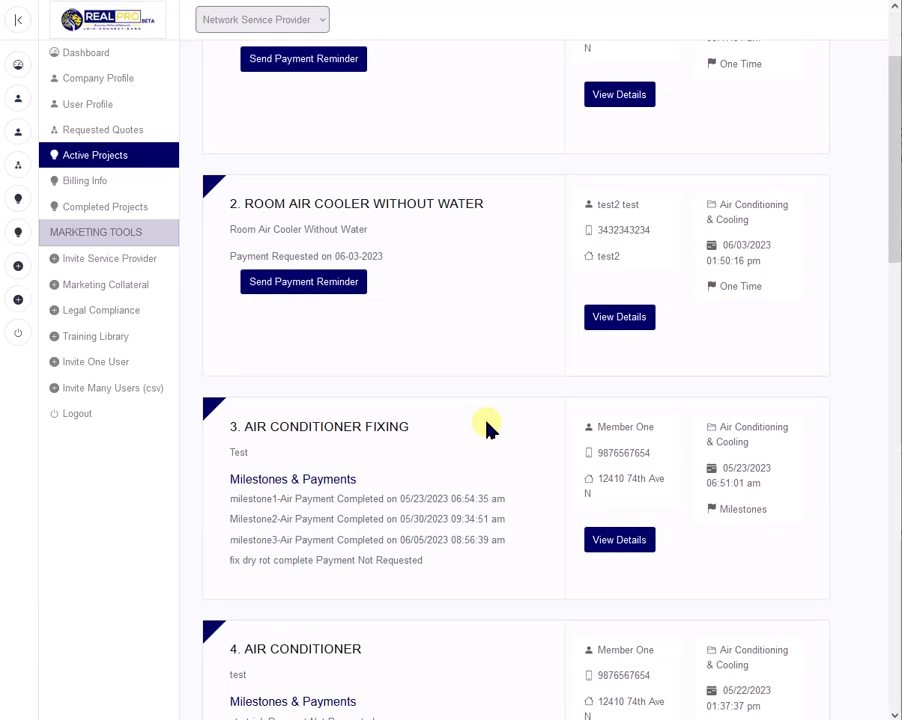
pyautogui.scroll(-3, 487, 425)
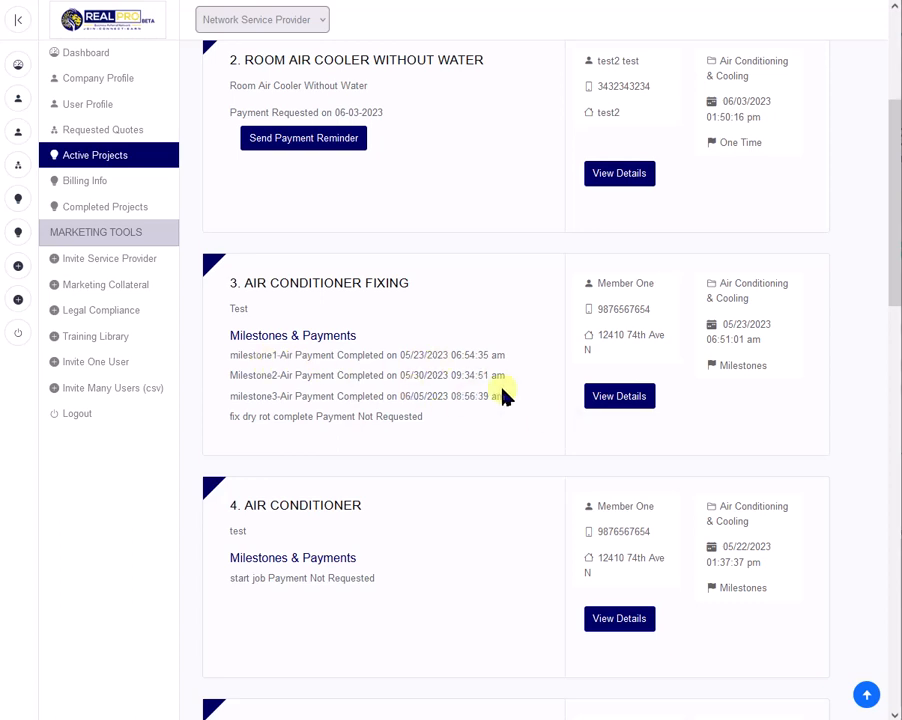
pyautogui.scroll(-3, 503, 396)
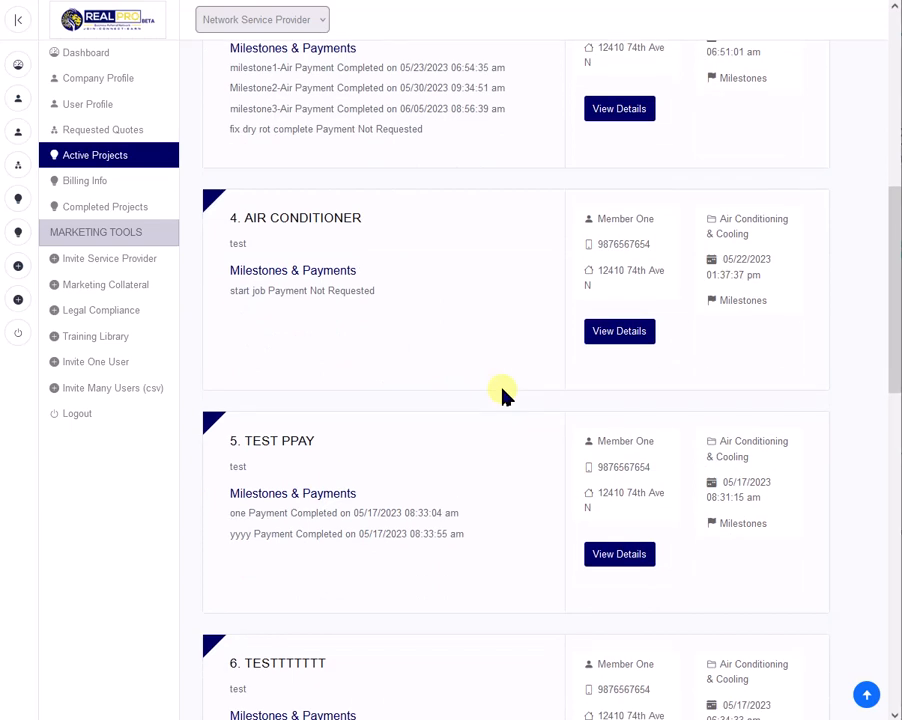
pyautogui.scroll(-3, 503, 396)
pyautogui.scroll(-3, 503, 396)
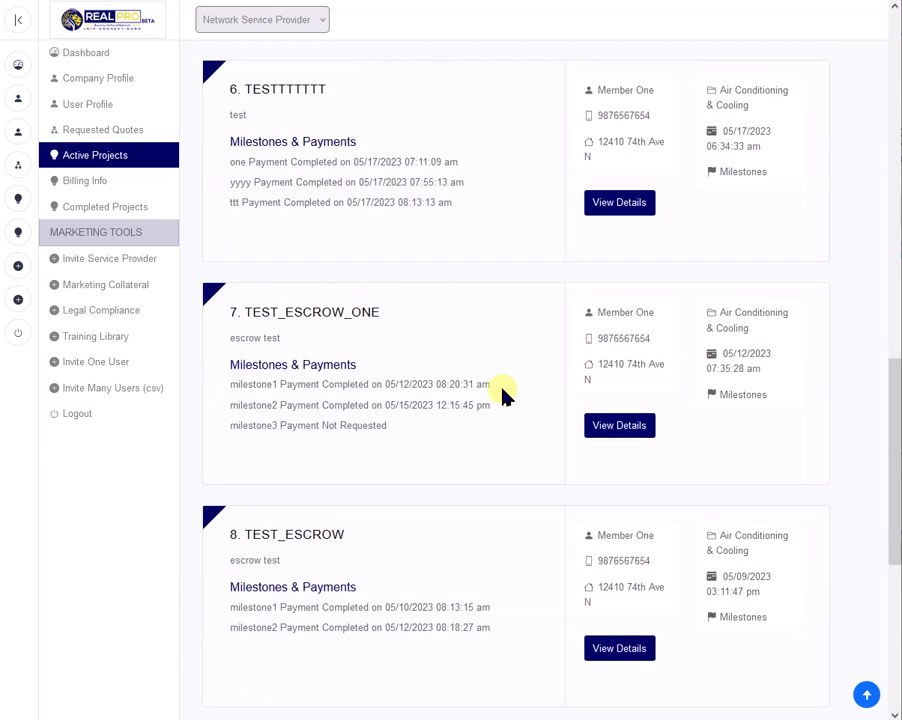
pyautogui.scroll(8, 503, 396)
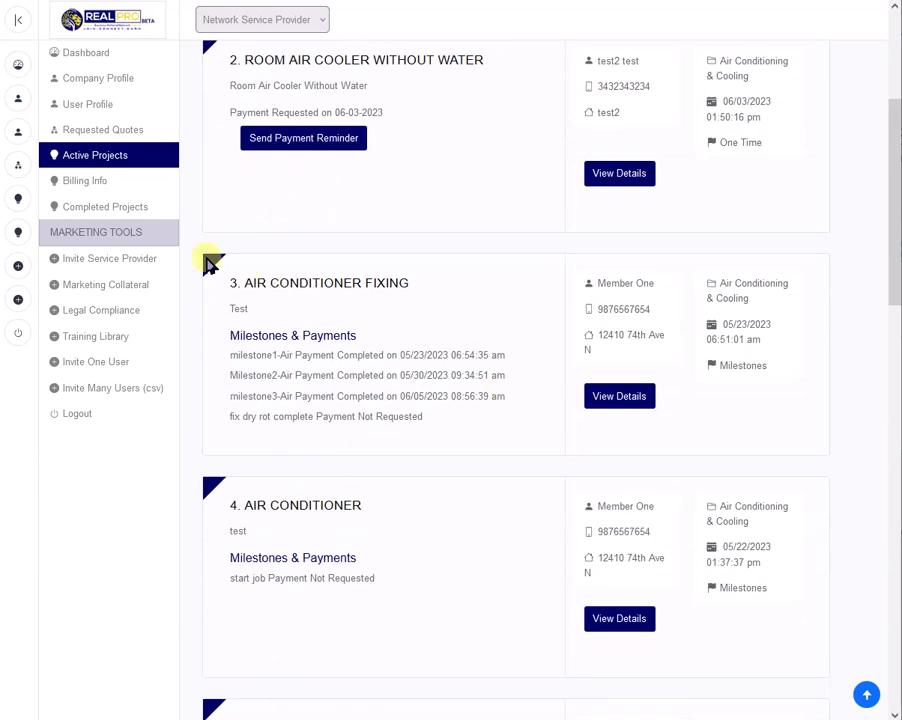
# Open the details of the completed project "Project test for Payapal" and view its review.
pyautogui.click(97, 208)
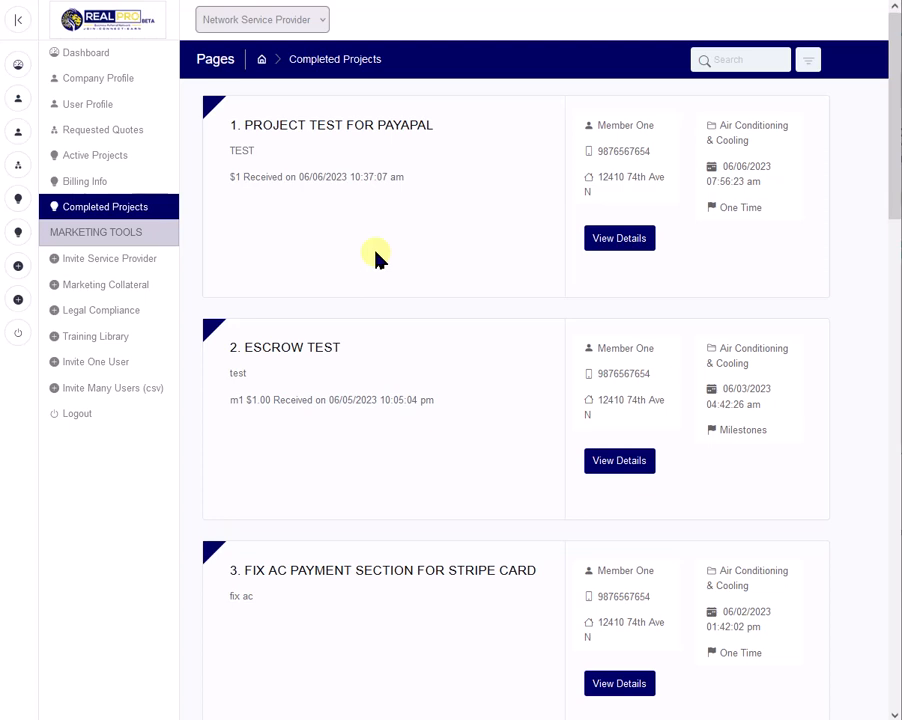
pyautogui.click(615, 240)
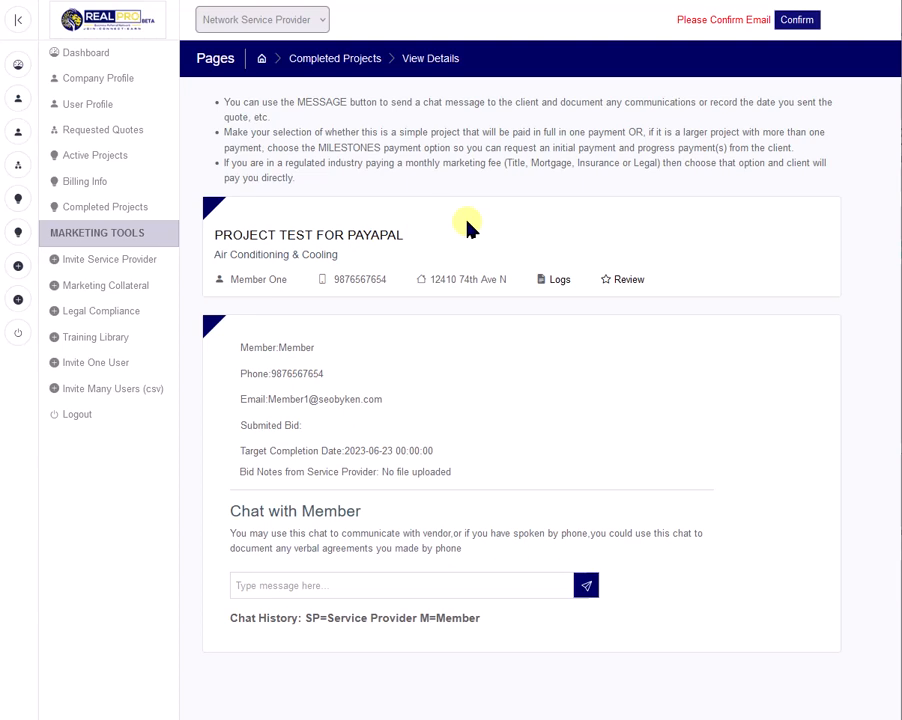
pyautogui.click(626, 281)
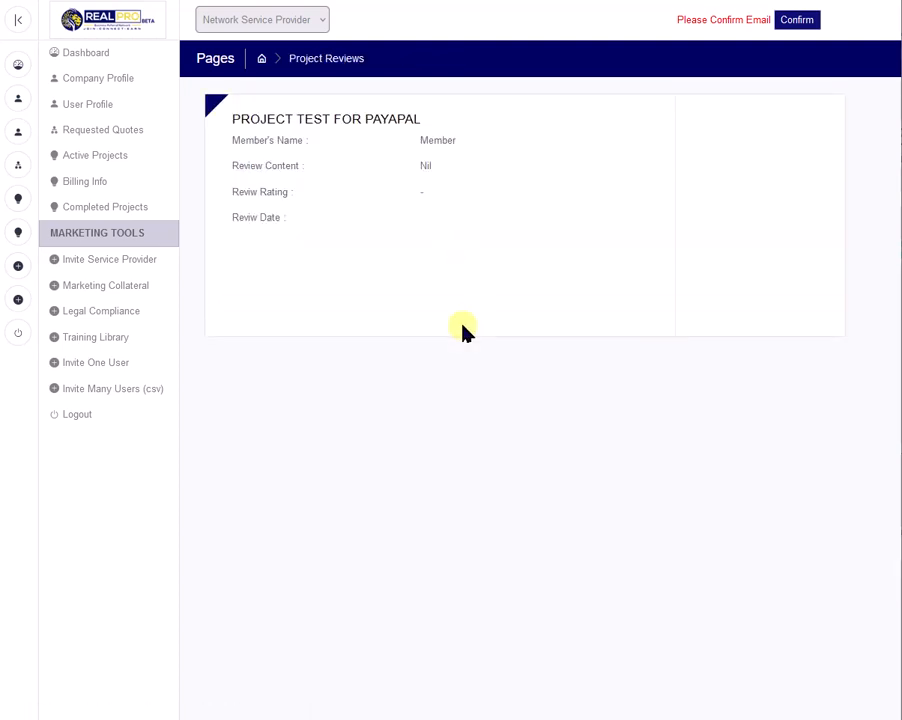